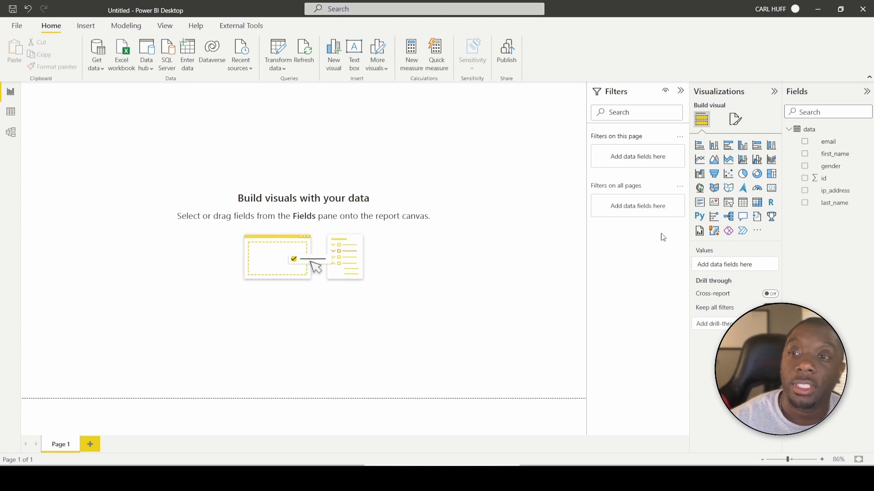
Step: Add the email field as a table, stretch it to full page height, and open its formatting
{"action": "left_click", "coordinate": [807, 144]}
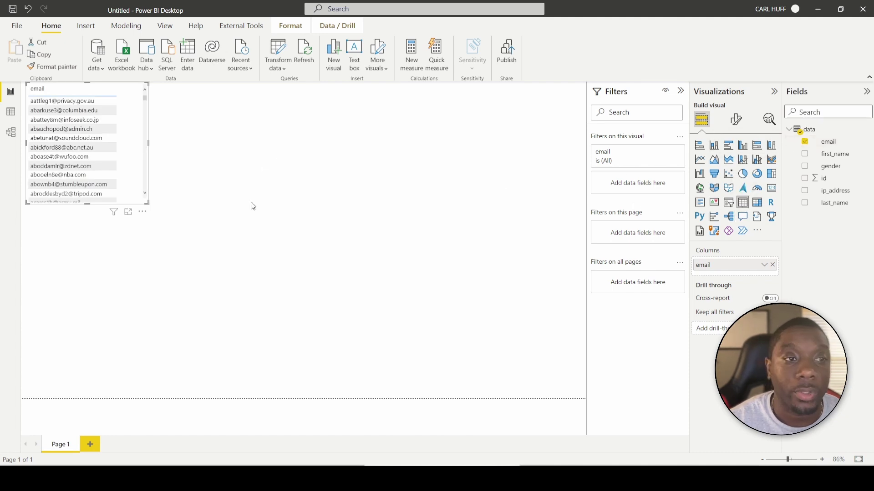
{"action": "left_click_drag", "start_coordinate": [114, 85], "coordinate": [270, 164]}
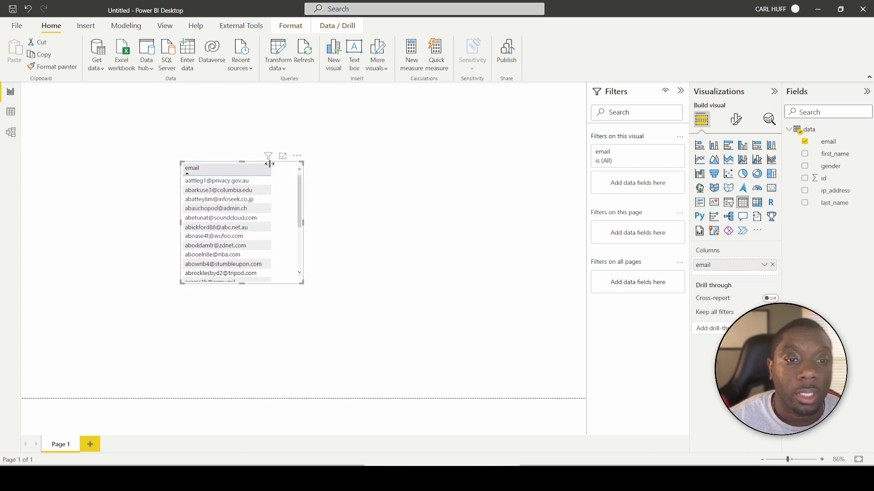
{"action": "left_click_drag", "start_coordinate": [242, 284], "coordinate": [228, 406]}
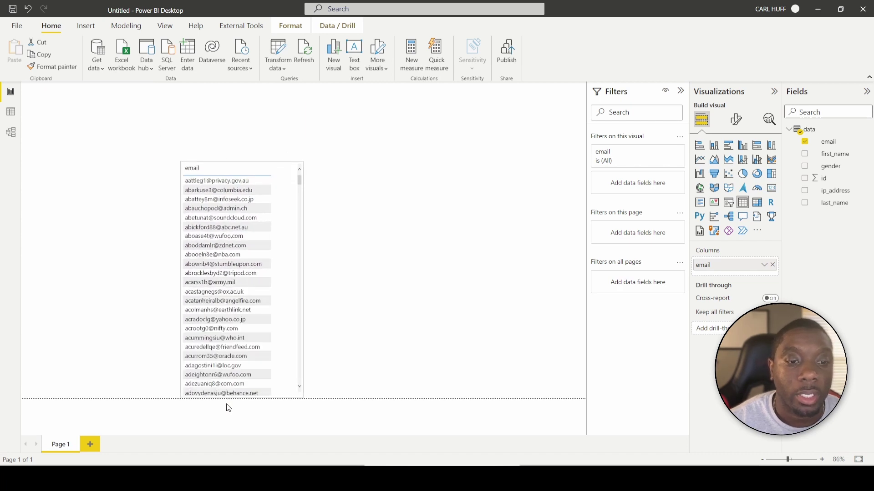
{"action": "left_click_drag", "start_coordinate": [243, 163], "coordinate": [243, 83]}
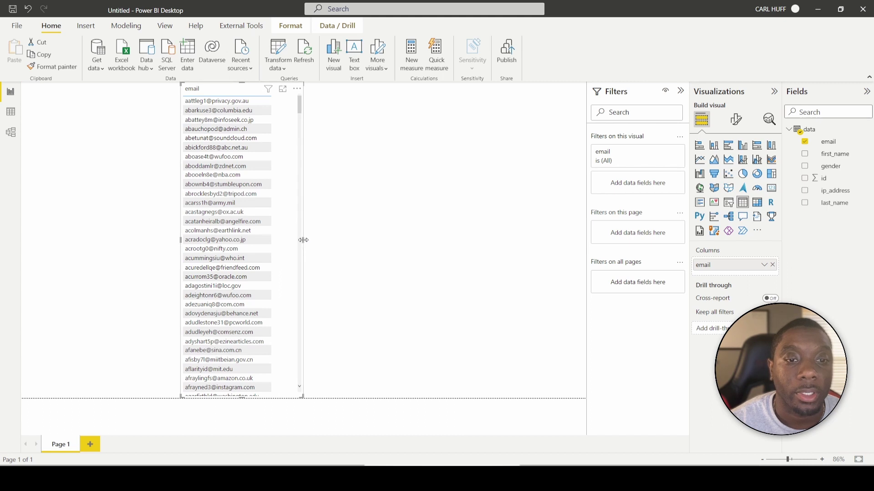
{"action": "left_click_drag", "start_coordinate": [303, 240], "coordinate": [310, 241]}
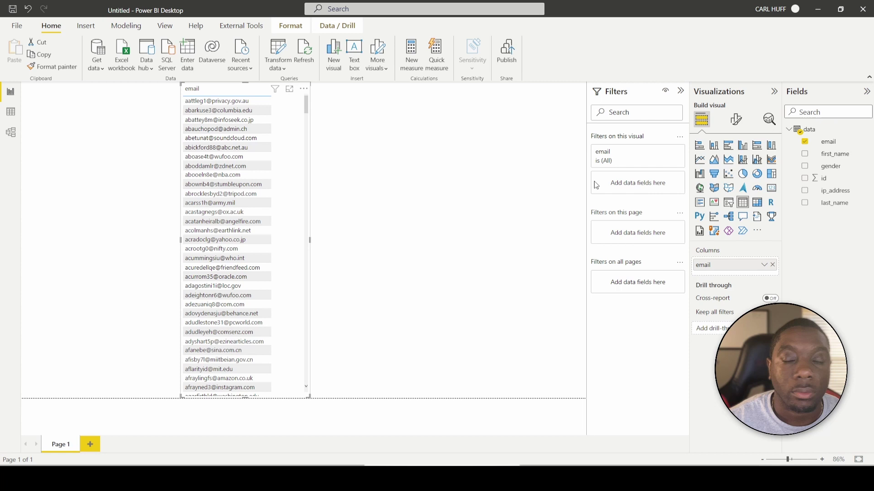
{"action": "left_click", "coordinate": [735, 121]}
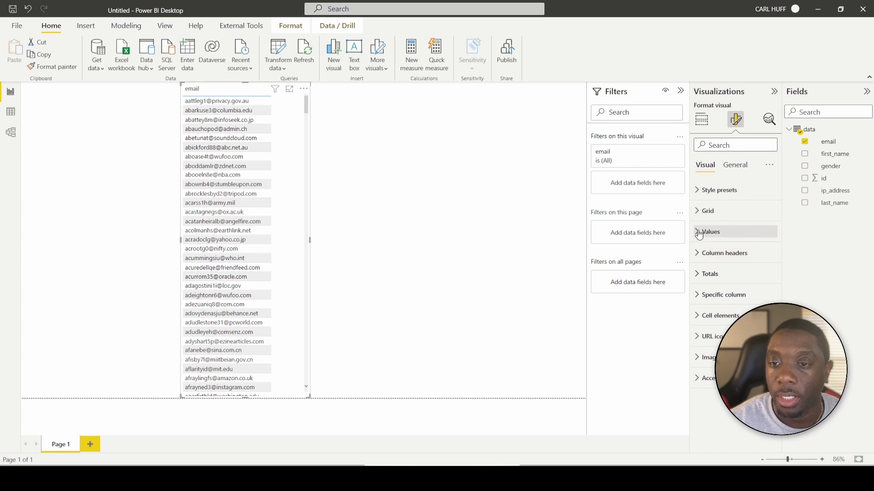
Step: Raise the table values' font size to 16
{"action": "left_click", "coordinate": [697, 232]}
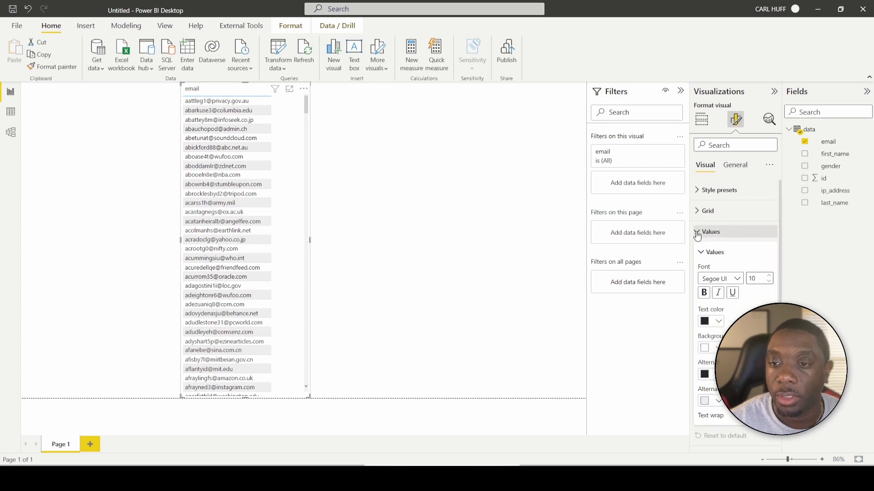
{"action": "left_click", "coordinate": [769, 276]}
{"action": "left_click", "coordinate": [770, 276]}
{"action": "left_click", "coordinate": [770, 275]}
{"action": "left_click", "coordinate": [770, 276]}
{"action": "left_click", "coordinate": [770, 276]}
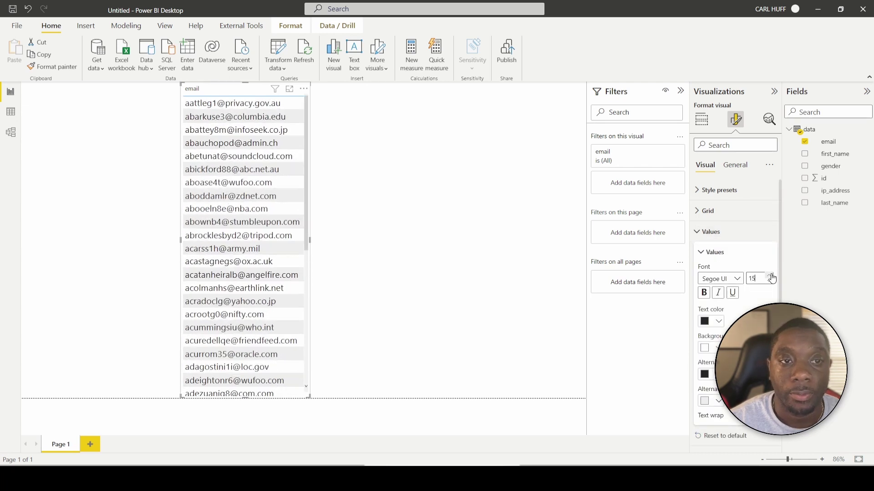
{"action": "left_click", "coordinate": [769, 275]}
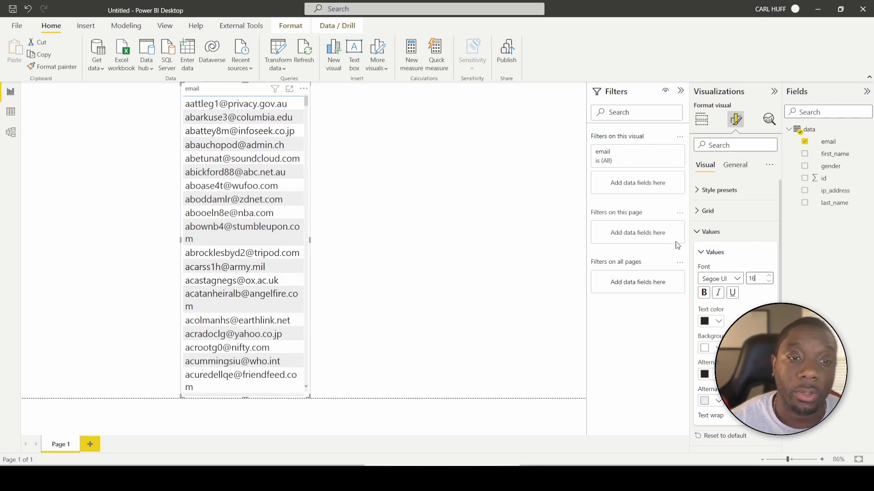
Step: Widen the table and its email column so addresses no longer wrap
{"action": "left_click_drag", "start_coordinate": [311, 239], "coordinate": [346, 238]}
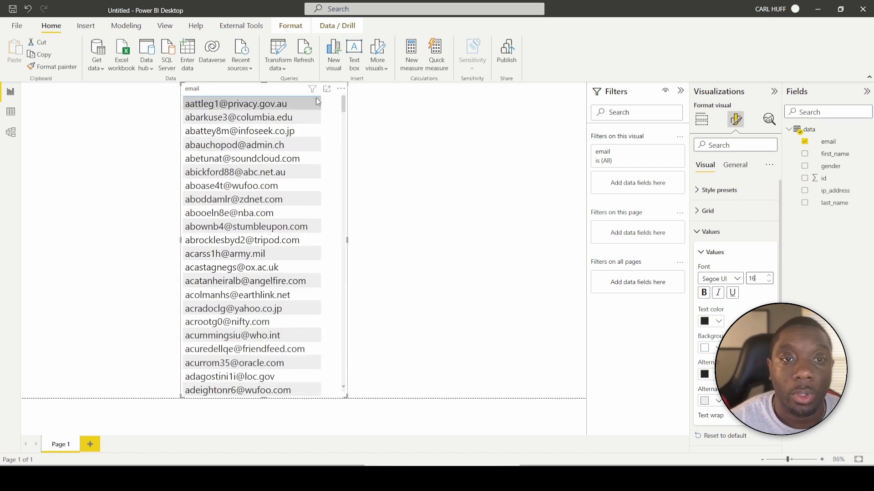
{"action": "left_click_drag", "start_coordinate": [321, 94], "coordinate": [334, 95]}
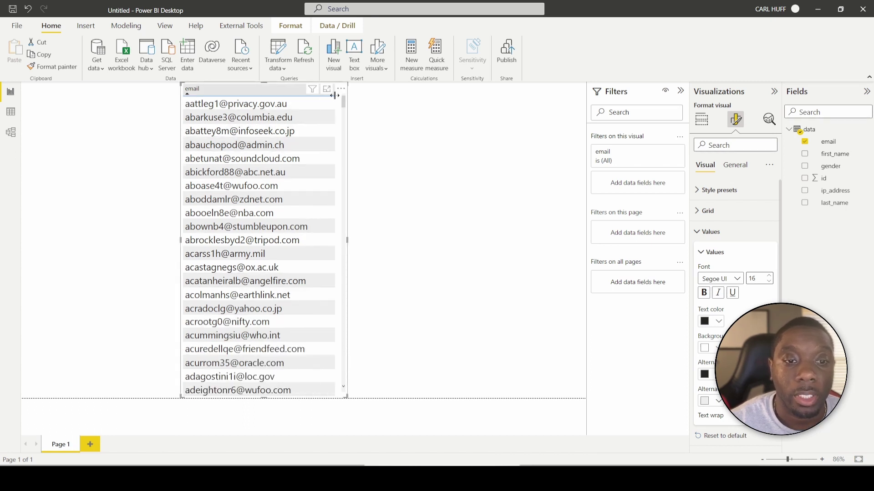
{"action": "left_click", "coordinate": [362, 161]}
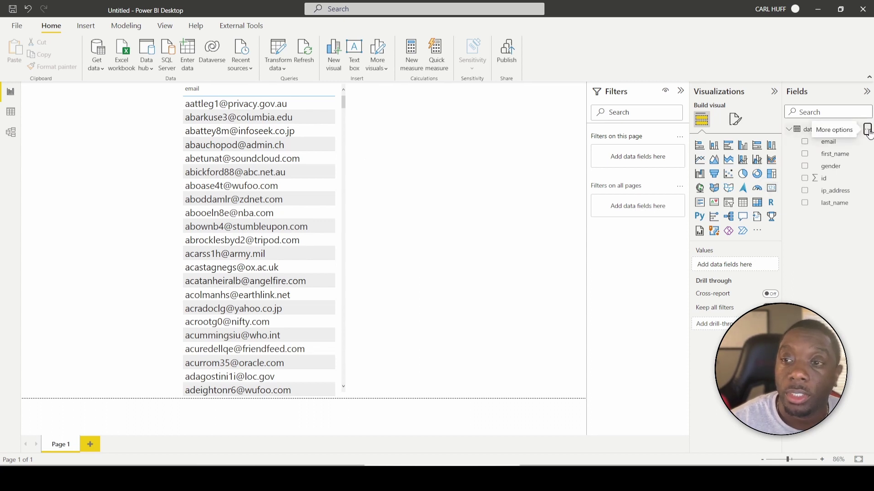
Step: Create the calculated column email link = "mailto:"&'data'[email] in the data table
{"action": "left_click", "coordinate": [868, 132]}
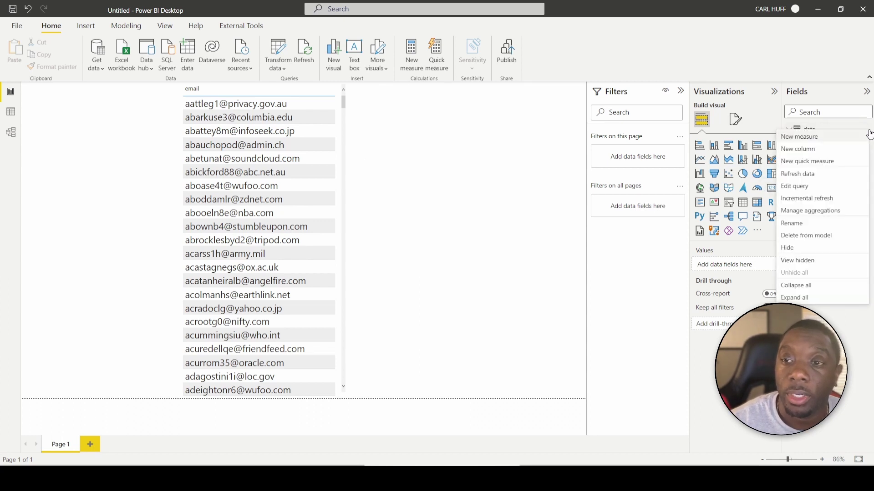
{"action": "left_click", "coordinate": [809, 154]}
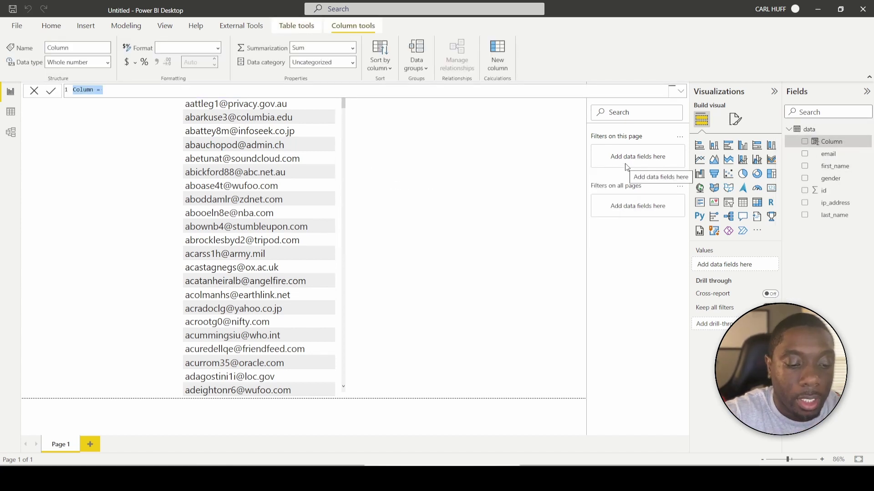
{"action": "type", "text": "email"}
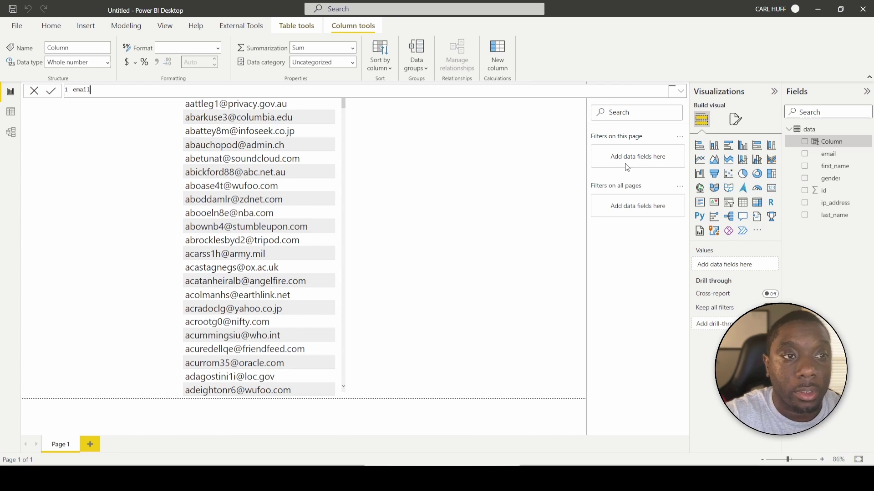
{"action": "type", "text": " link = \"mail"}
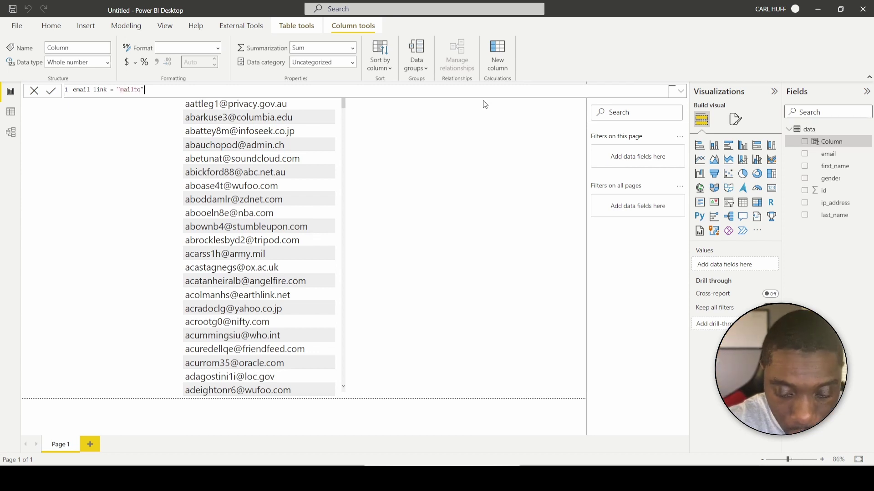
{"action": "type", "text": "to:\"&'data'[email]"}
{"action": "key", "text": "Return"}
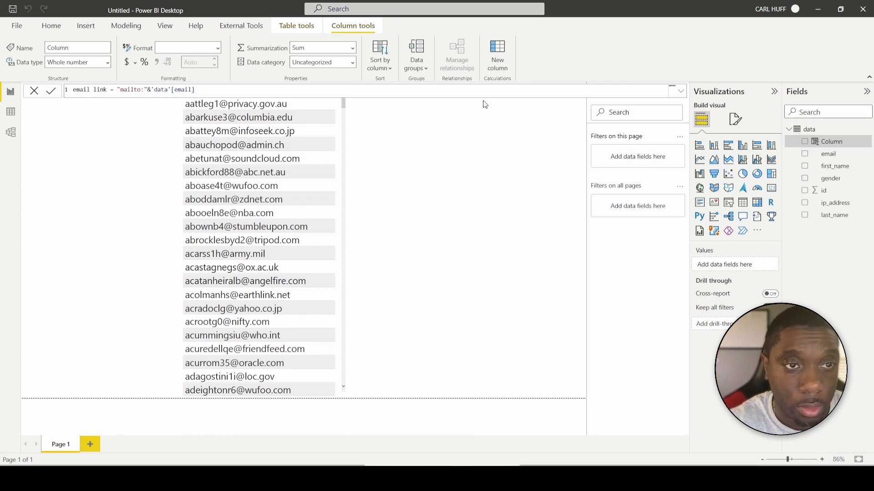
Step: Widen the table across the page and add the email link column beside email
{"action": "left_click", "coordinate": [334, 140]}
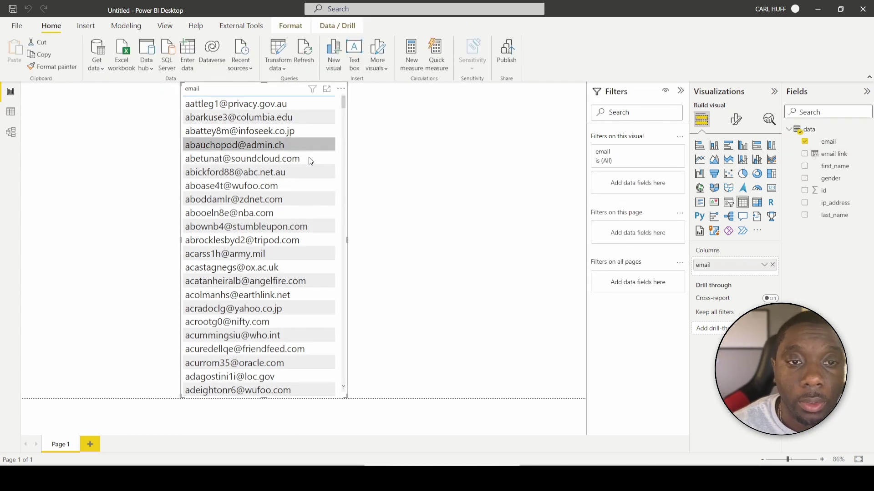
{"action": "left_click_drag", "start_coordinate": [347, 240], "coordinate": [585, 236]}
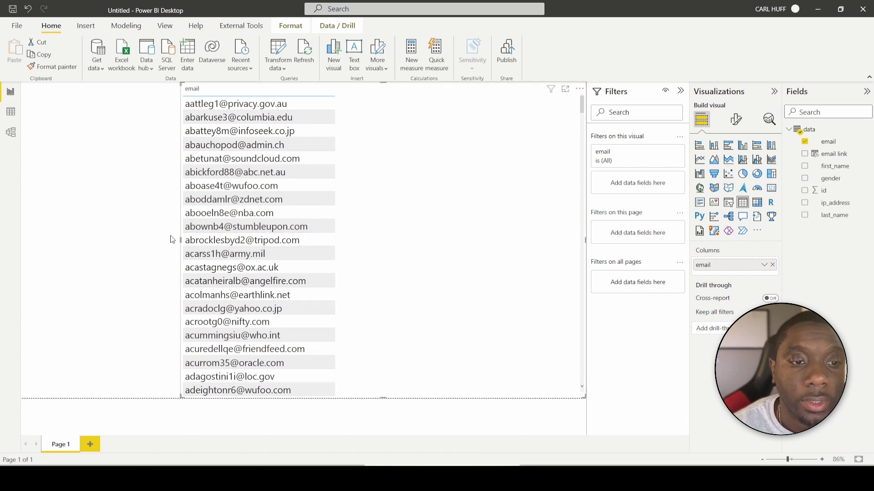
{"action": "left_click_drag", "start_coordinate": [180, 242], "coordinate": [83, 241]}
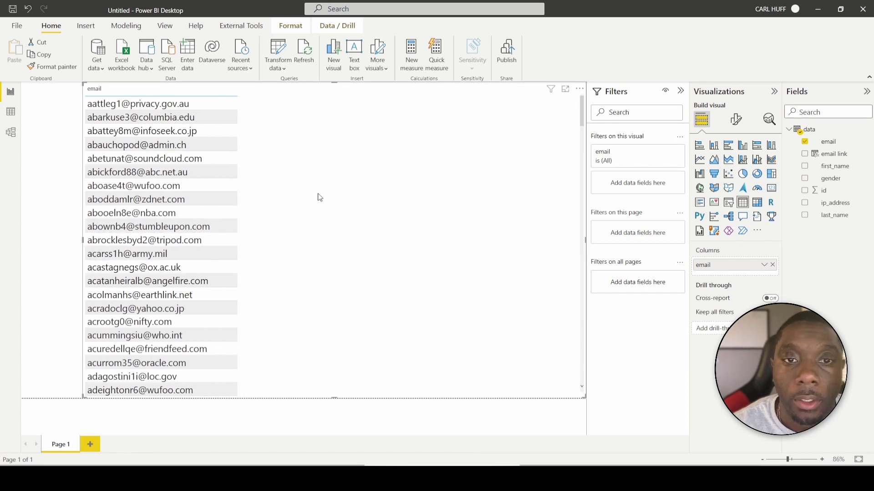
{"action": "left_click", "coordinate": [805, 155]}
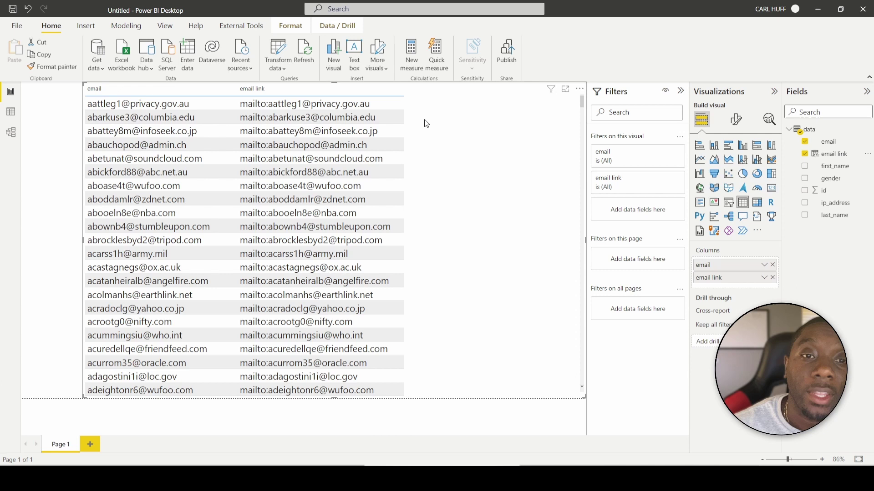
Step: Set email link's data category to Web URL and test the first row's link
{"action": "left_click", "coordinate": [835, 154]}
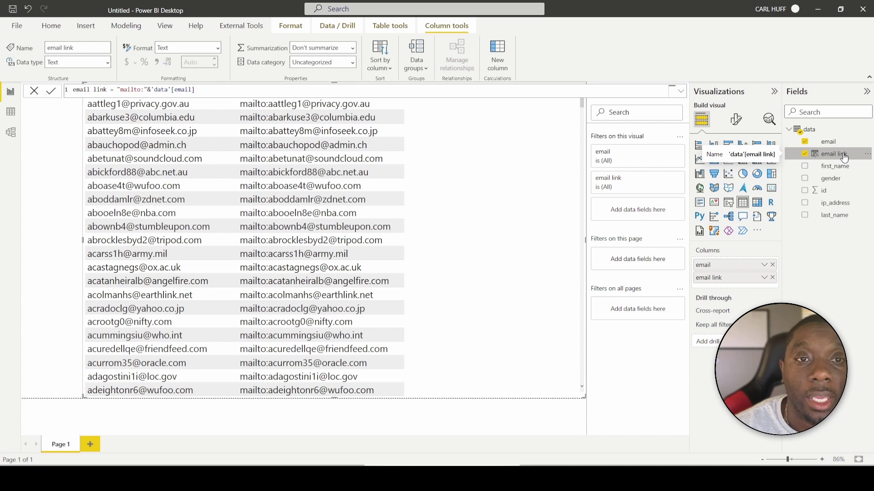
{"action": "left_click", "coordinate": [355, 65]}
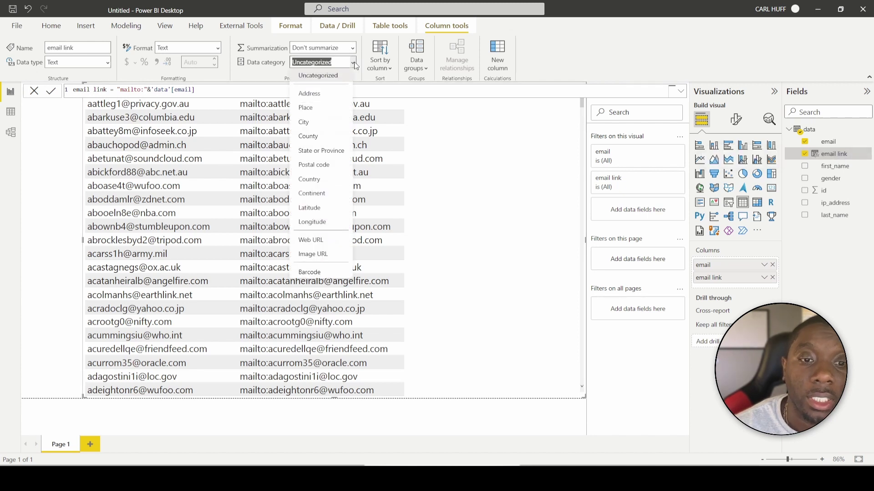
{"action": "left_click", "coordinate": [323, 240]}
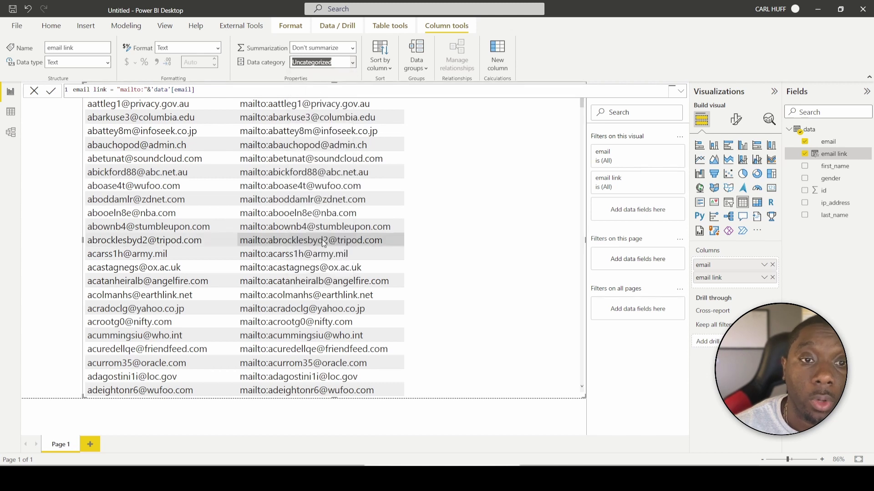
{"action": "left_click", "coordinate": [334, 104]}
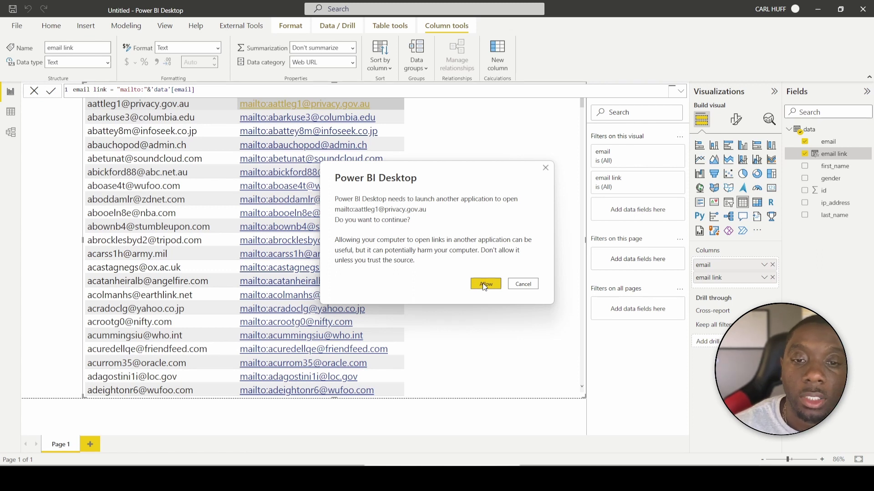
Step: Allow Outlook to launch, then close the test message without saving
{"action": "left_click", "coordinate": [485, 284]}
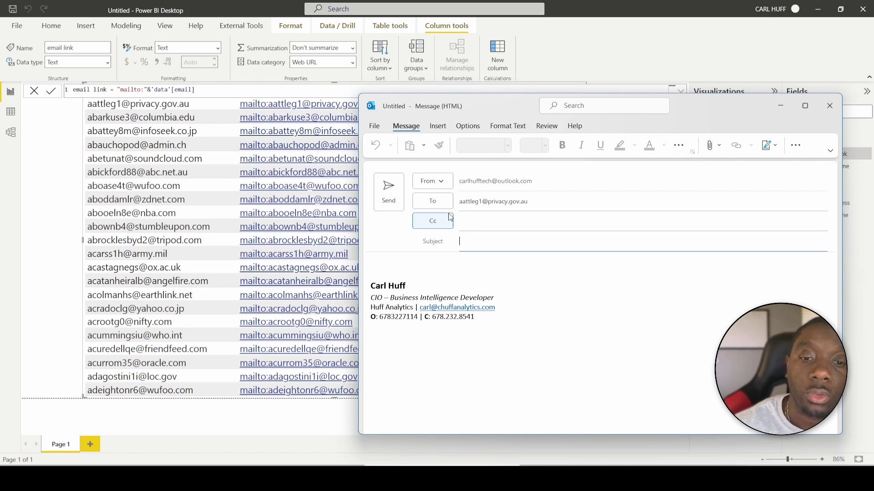
{"action": "left_click", "coordinate": [833, 114]}
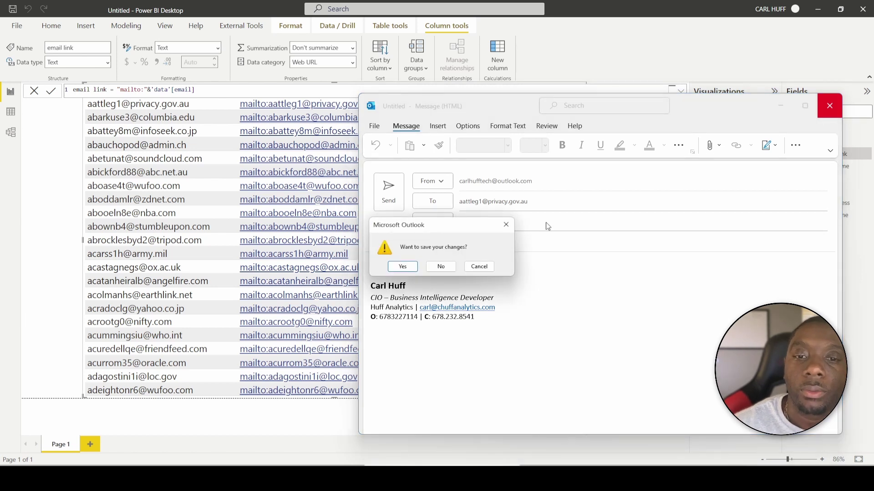
{"action": "left_click", "coordinate": [444, 268]}
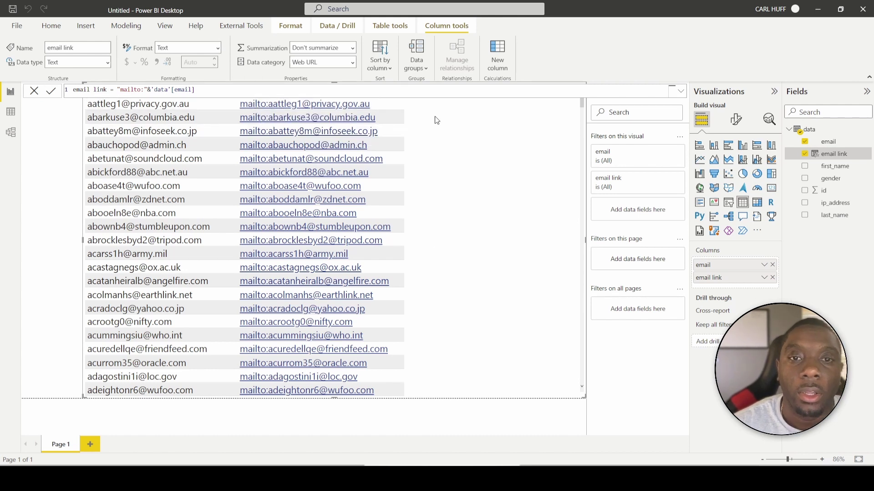
Step: Apply Web URL conditional formatting to the email column, based on the email link field
{"action": "left_click", "coordinate": [526, 217]}
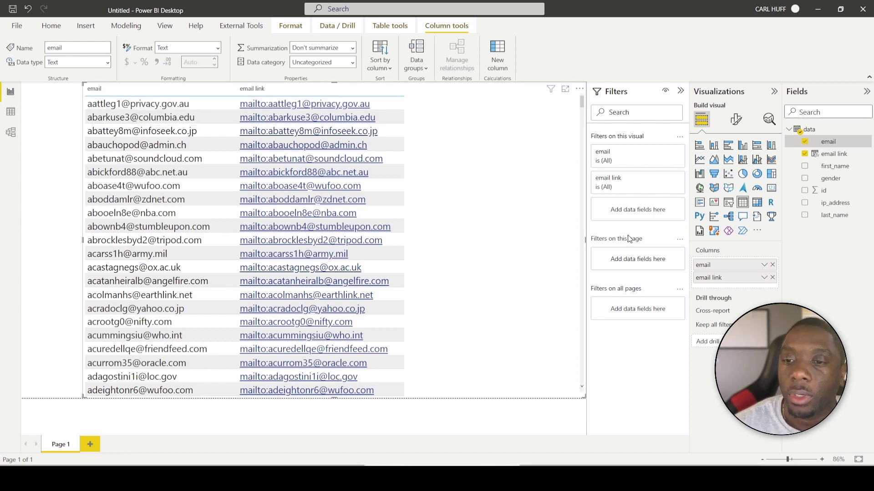
{"action": "left_click", "coordinate": [763, 266]}
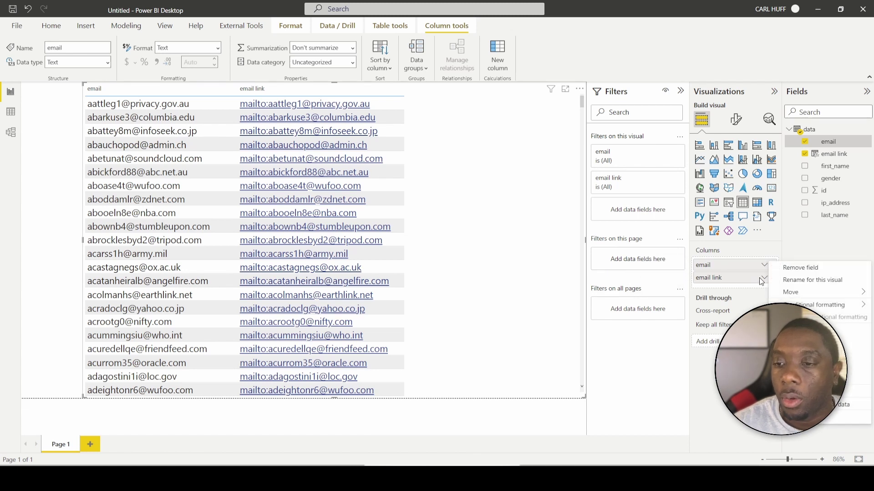
{"action": "mouse_move", "coordinate": [819, 308]}
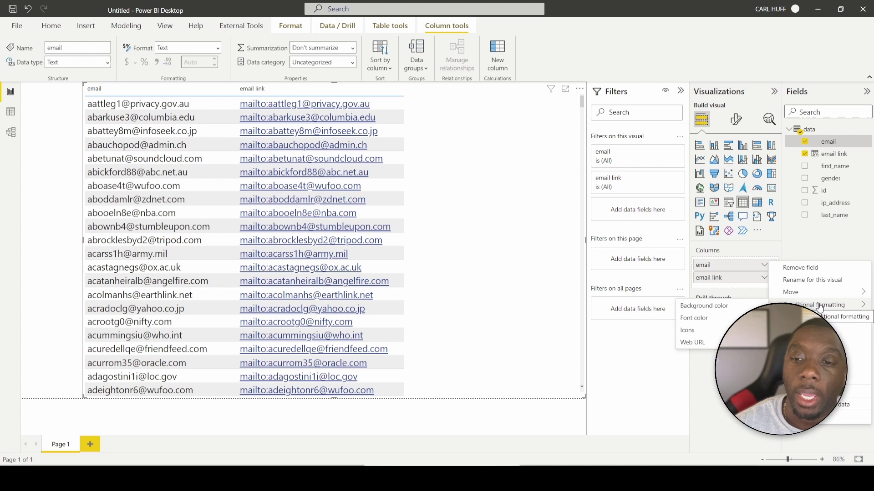
{"action": "left_click", "coordinate": [698, 344]}
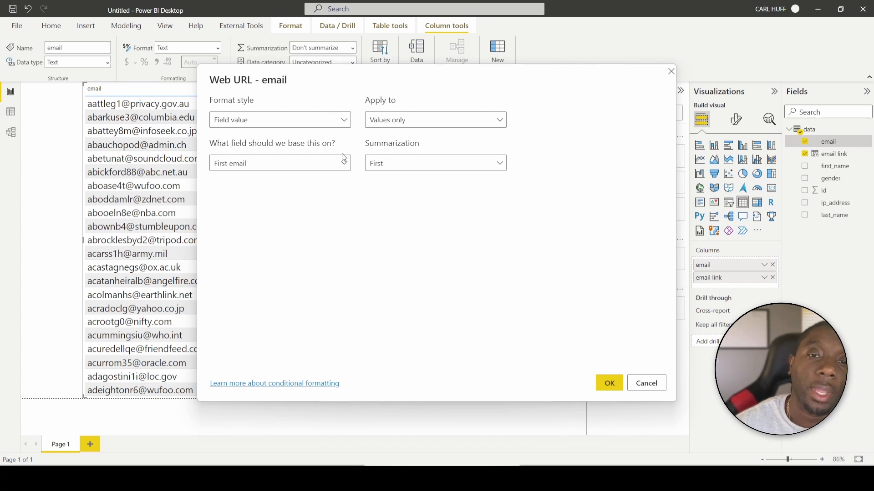
{"action": "left_click", "coordinate": [347, 169]}
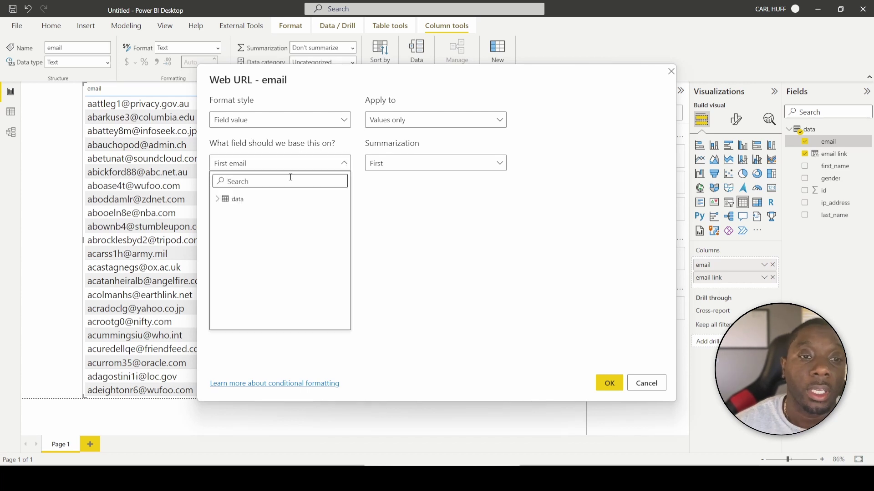
{"action": "left_click", "coordinate": [217, 200]}
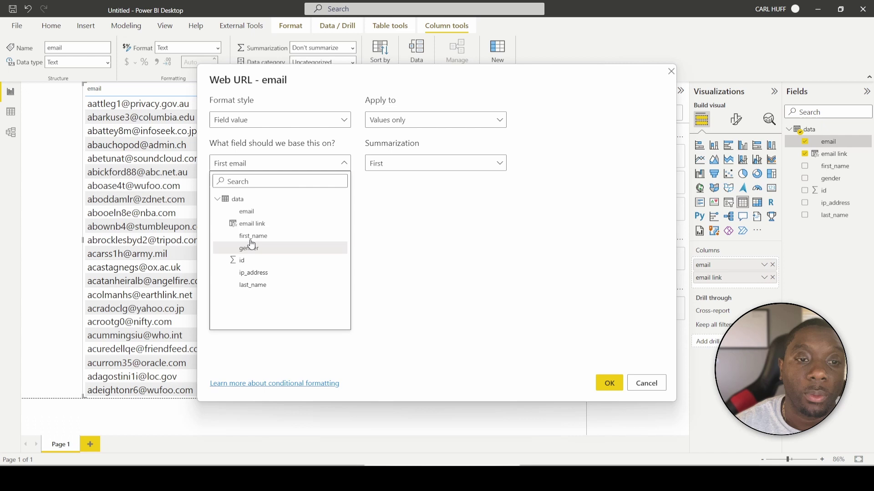
{"action": "left_click", "coordinate": [253, 224]}
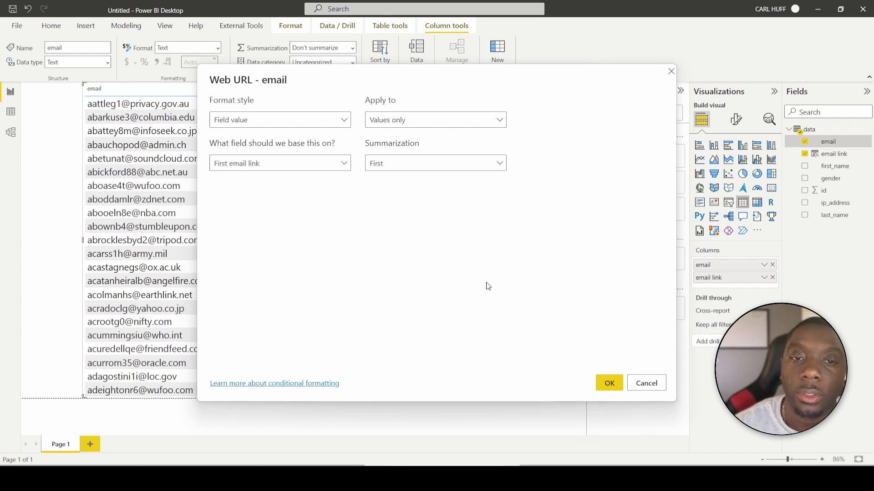
{"action": "left_click", "coordinate": [609, 383]}
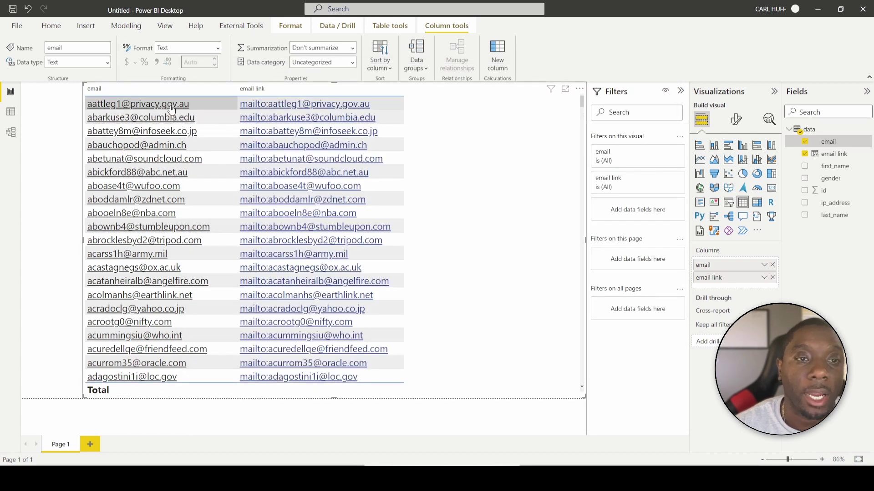
Step: Remove email link from the table and set email's data category to Web URL
{"action": "left_click", "coordinate": [772, 277]}
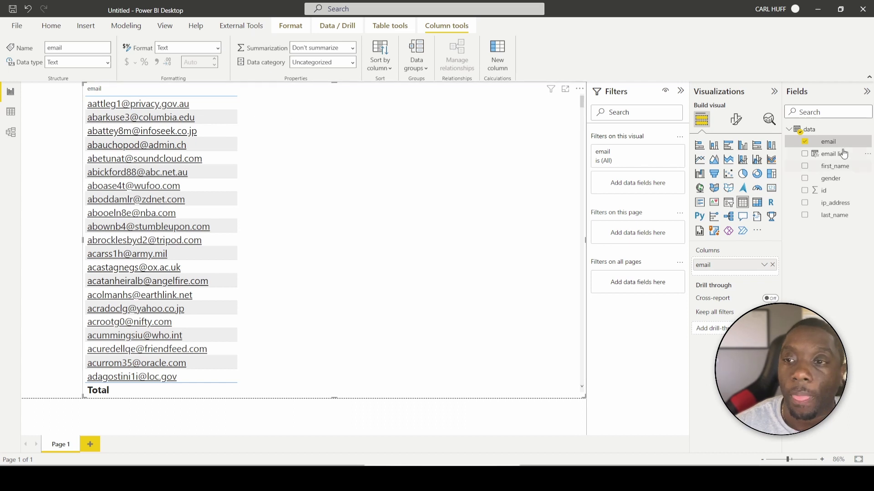
{"action": "left_click", "coordinate": [353, 64]}
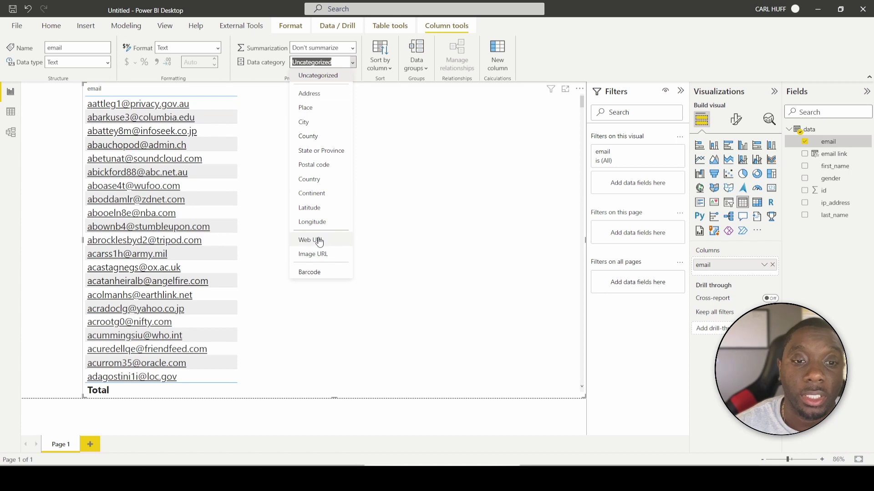
{"action": "left_click", "coordinate": [320, 241]}
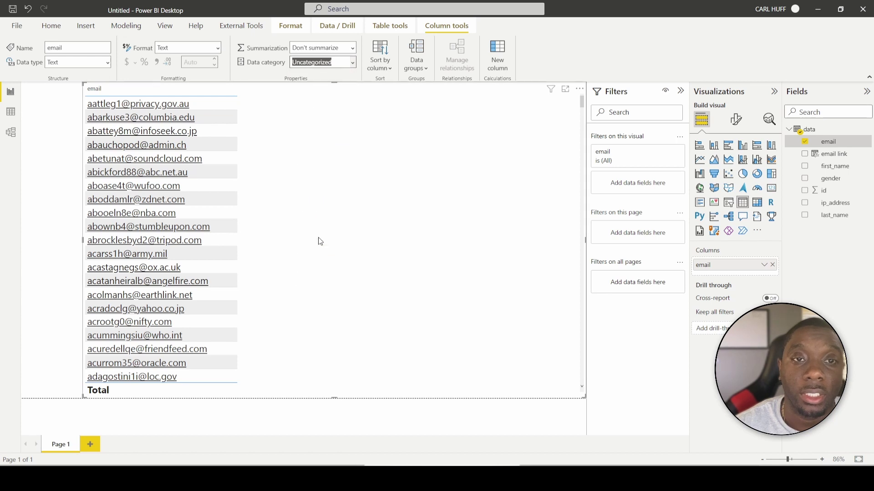
Step: Test the first address link in Outlook and discard the message
{"action": "left_click", "coordinate": [161, 106]}
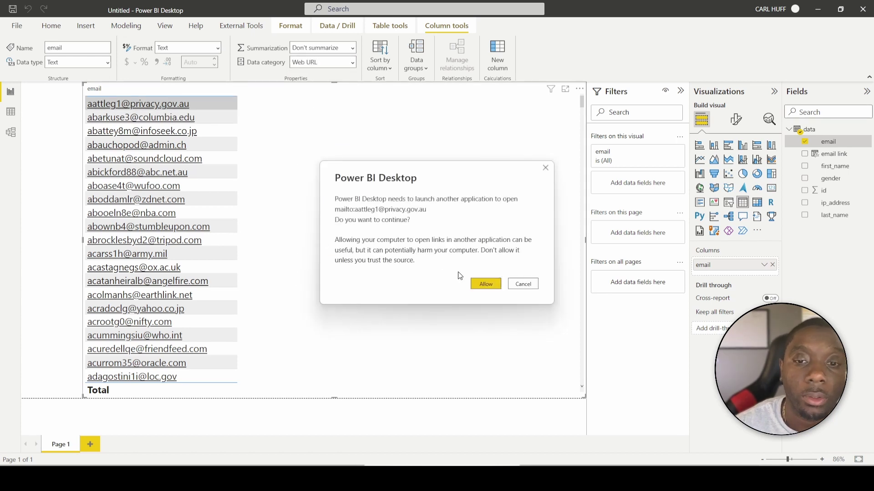
{"action": "left_click", "coordinate": [486, 283]}
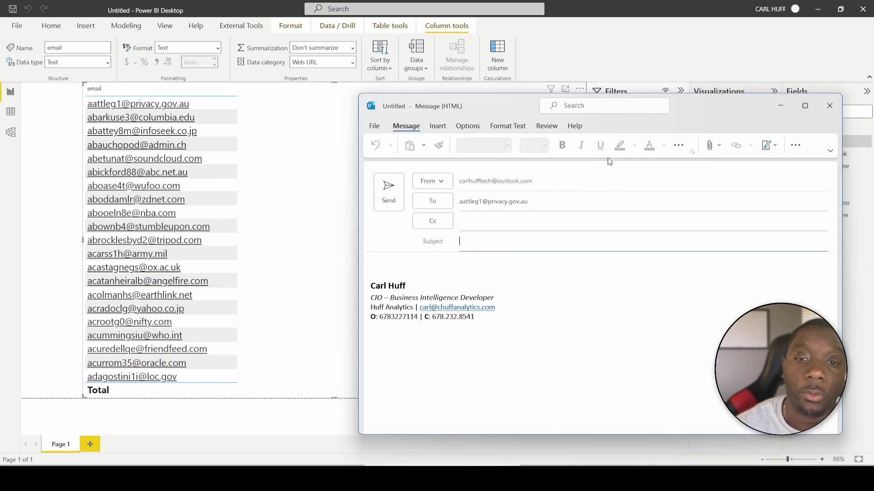
{"action": "left_click", "coordinate": [829, 106]}
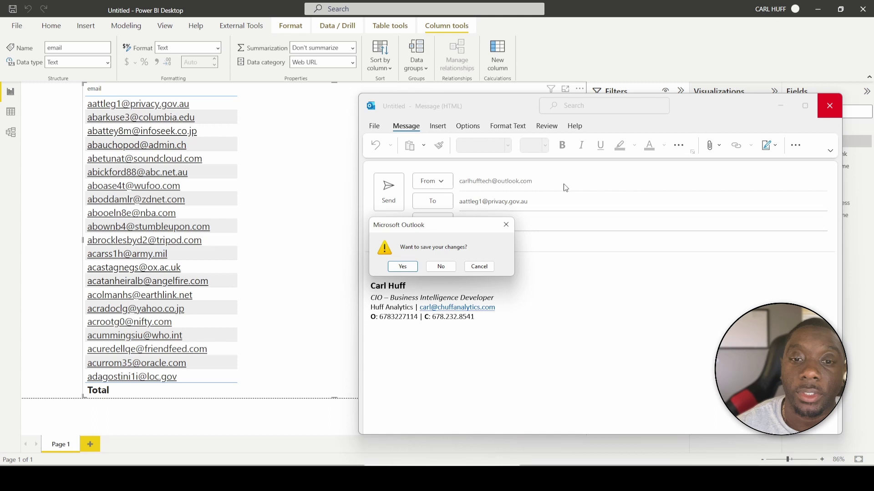
{"action": "left_click", "coordinate": [440, 267]}
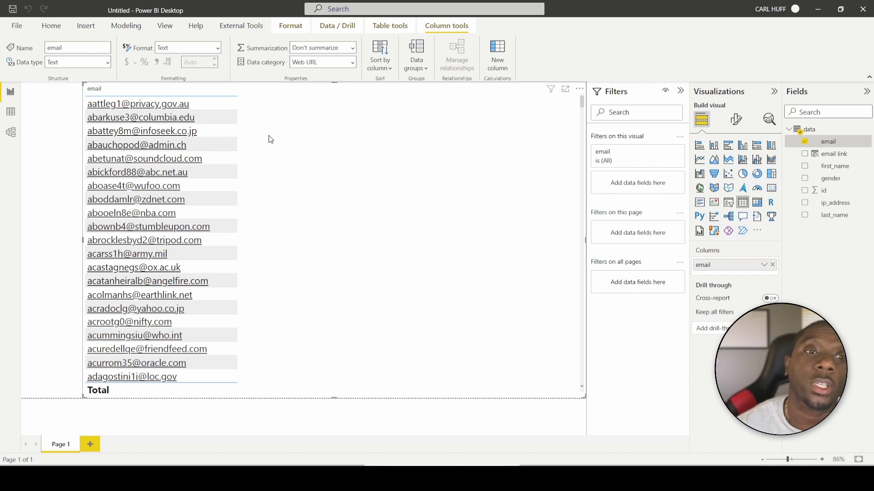
Step: Test the second address link, inspect the message body, and discard it unsaved
{"action": "left_click", "coordinate": [177, 122]}
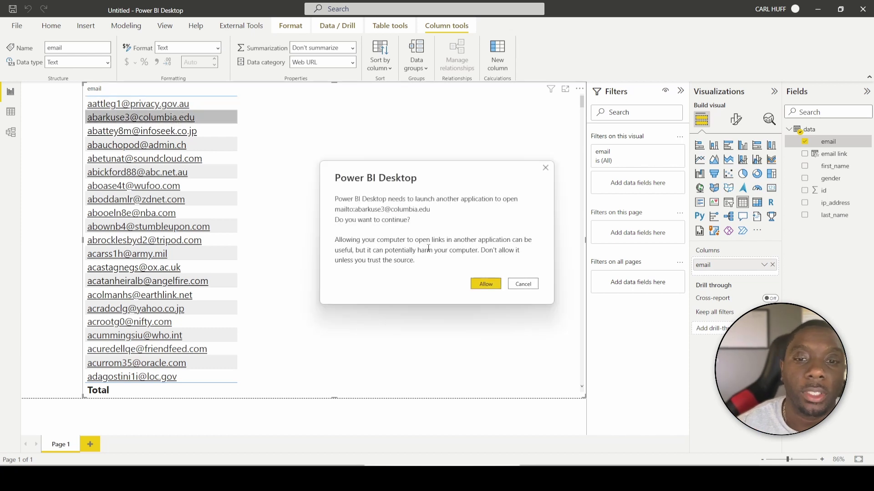
{"action": "left_click", "coordinate": [483, 284]}
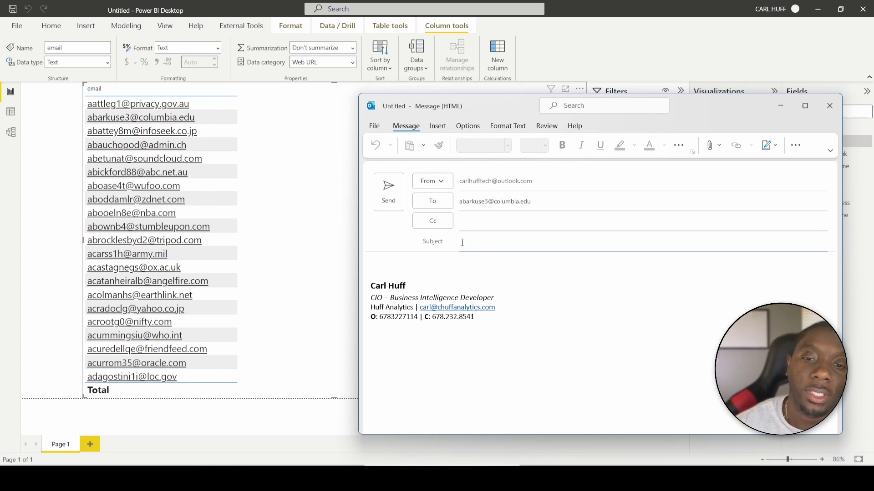
{"action": "left_click", "coordinate": [370, 263]}
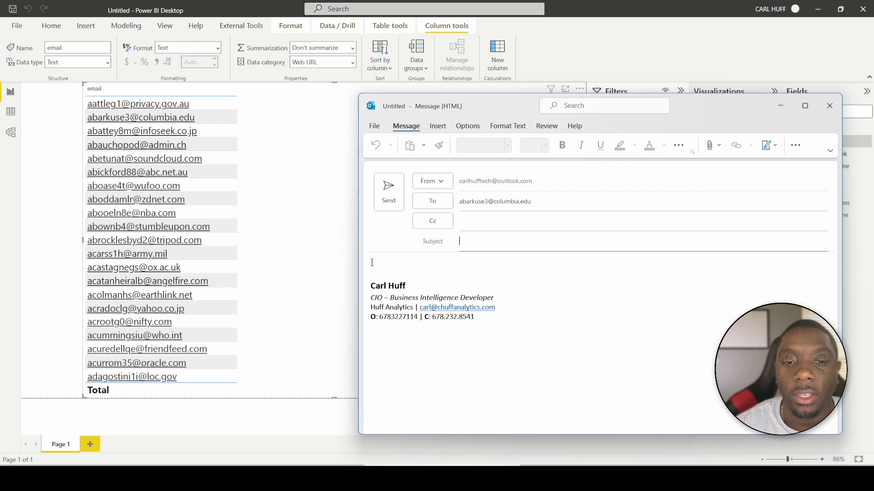
{"action": "left_click", "coordinate": [432, 270]}
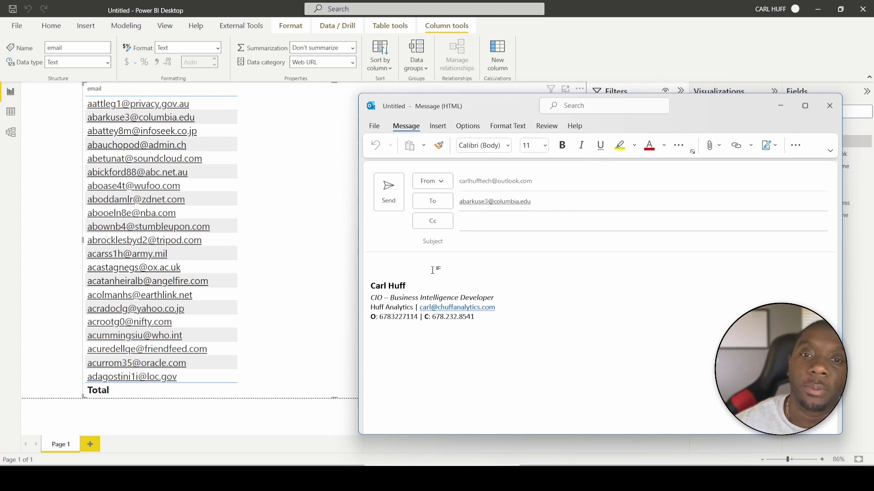
{"action": "left_click", "coordinate": [830, 108]}
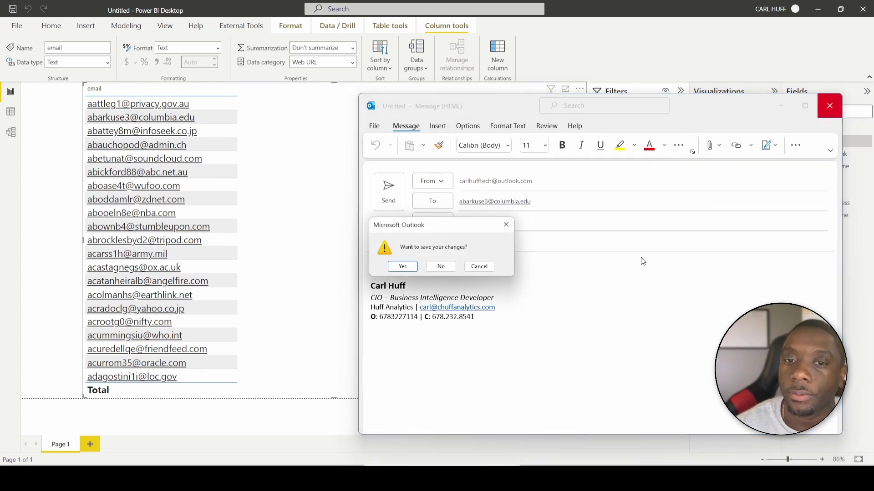
{"action": "left_click", "coordinate": [448, 267]}
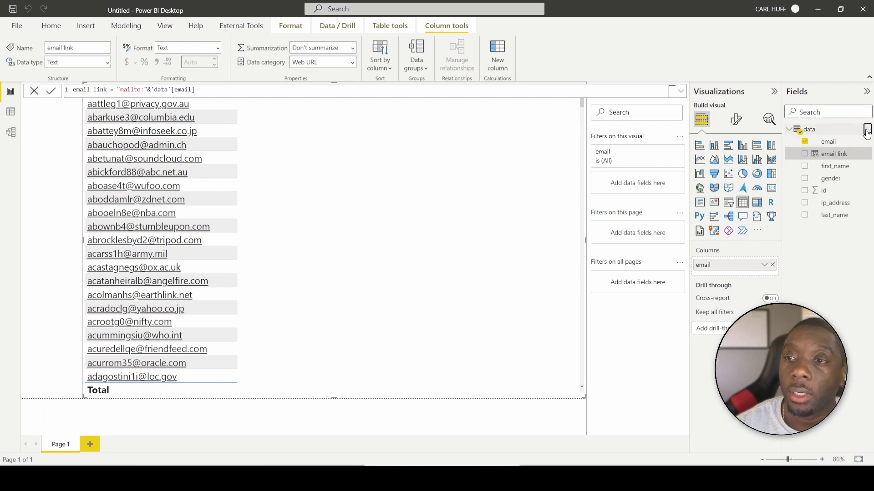
Step: Paste the standard email mailto formula with CC, subject 'This is urgent' and body as a new column
{"action": "left_click", "coordinate": [867, 131]}
{"action": "left_click", "coordinate": [867, 131]}
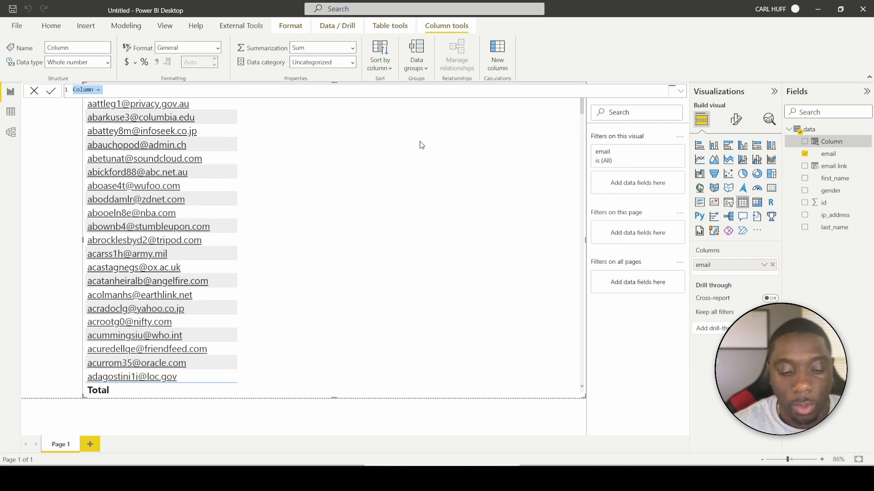
{"action": "key", "text": "ctrl+v"}
{"action": "key", "text": "Return"}
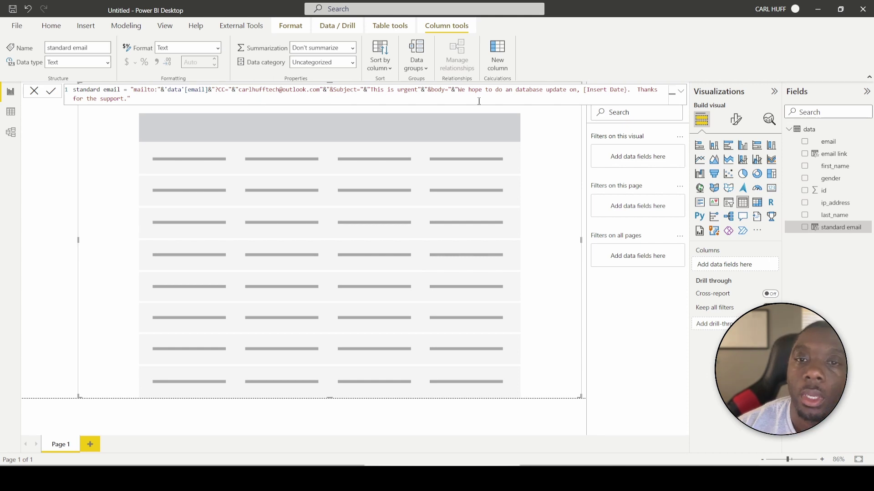
Step: Build a table of email and standard email, categorizing standard email as Web URL
{"action": "left_click", "coordinate": [806, 143]}
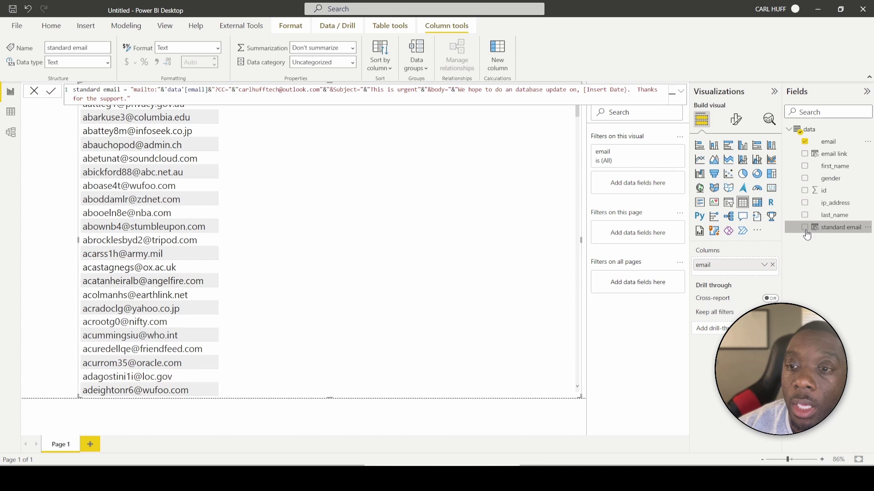
{"action": "left_click", "coordinate": [805, 227]}
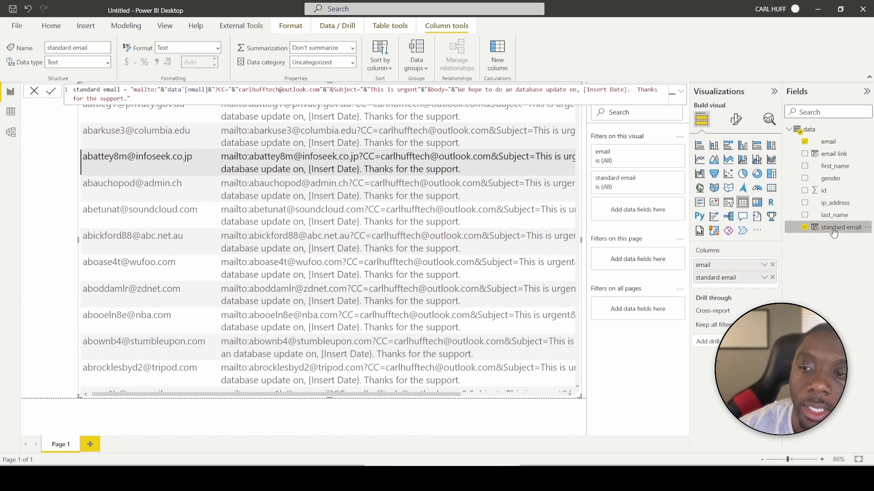
{"action": "left_click", "coordinate": [353, 64]}
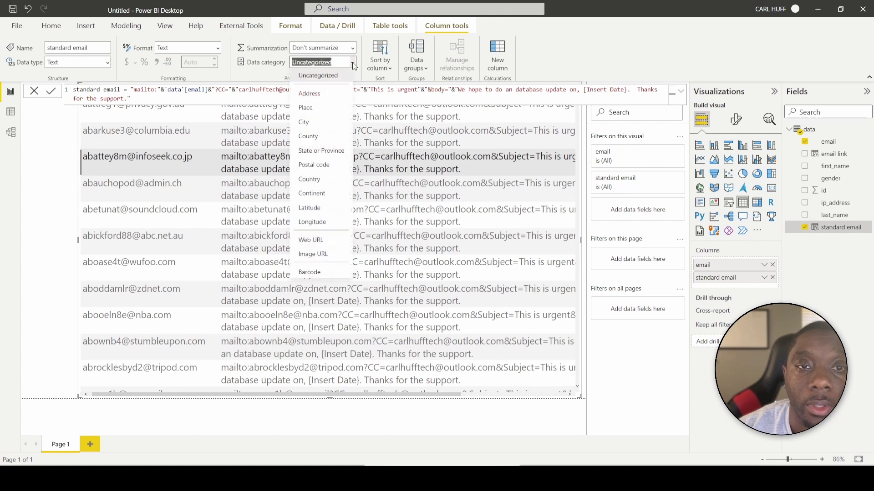
{"action": "left_click", "coordinate": [314, 242]}
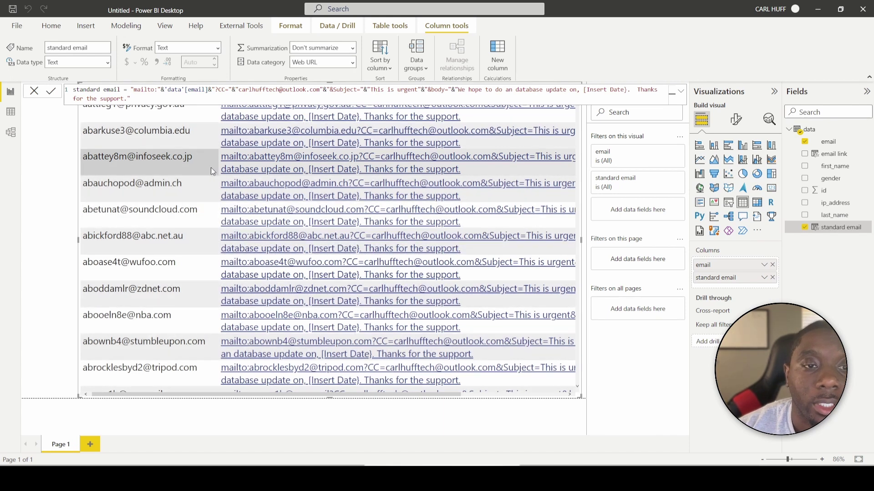
Step: Test a standard email link, allowing Outlook to open the prefilled message, then close it
{"action": "left_click", "coordinate": [319, 133]}
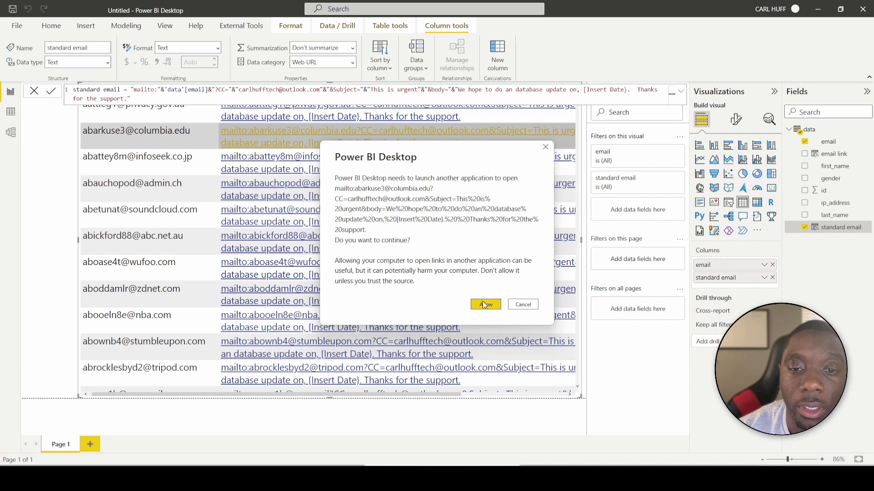
{"action": "left_click", "coordinate": [485, 305]}
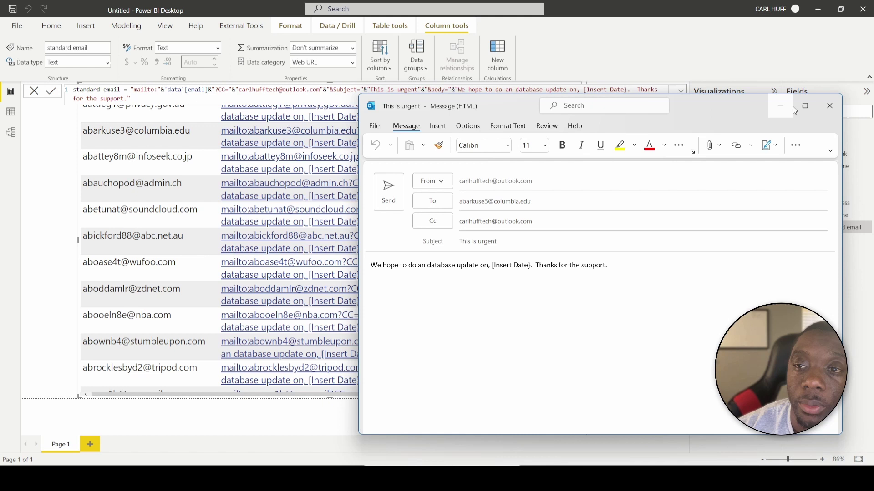
{"action": "left_click", "coordinate": [829, 105]}
Step: Discard the Outlook draft, link the email column via Web URL from standard email, then remove standard email
{"action": "left_click", "coordinate": [449, 267]}
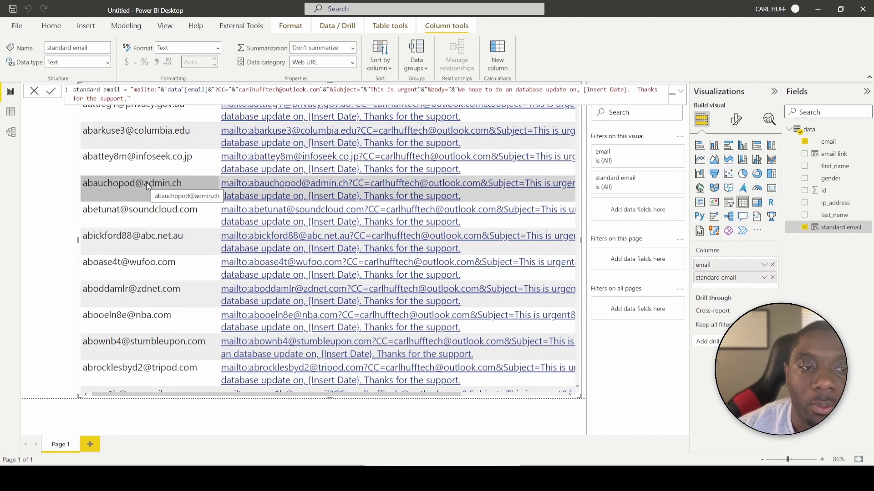
{"action": "left_click", "coordinate": [764, 265]}
{"action": "mouse_move", "coordinate": [810, 305]}
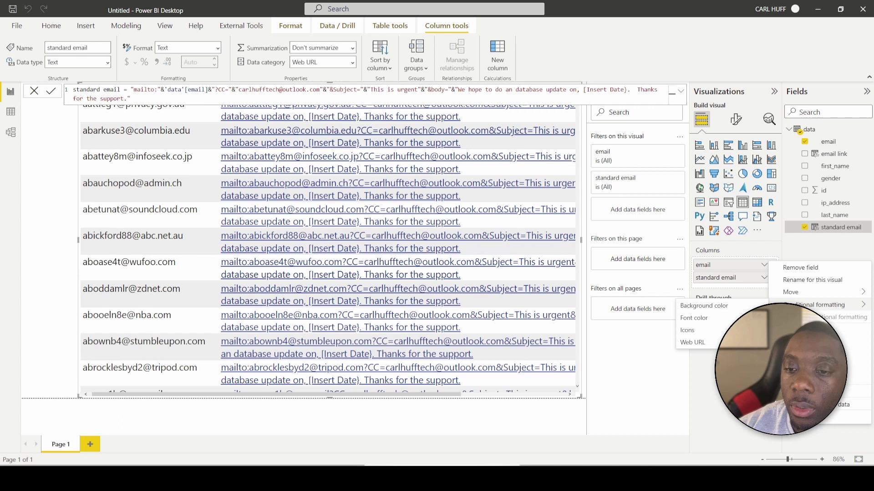
{"action": "left_click", "coordinate": [702, 345]}
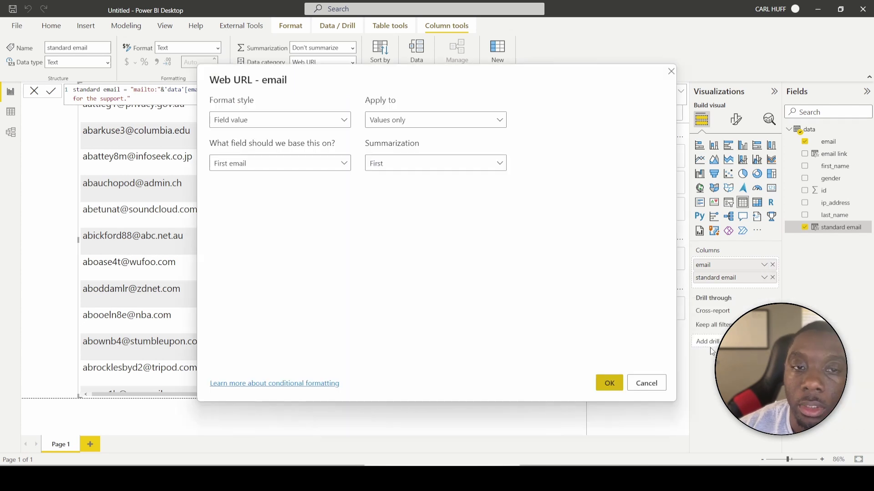
{"action": "left_click", "coordinate": [344, 164]}
{"action": "left_click", "coordinate": [218, 199]}
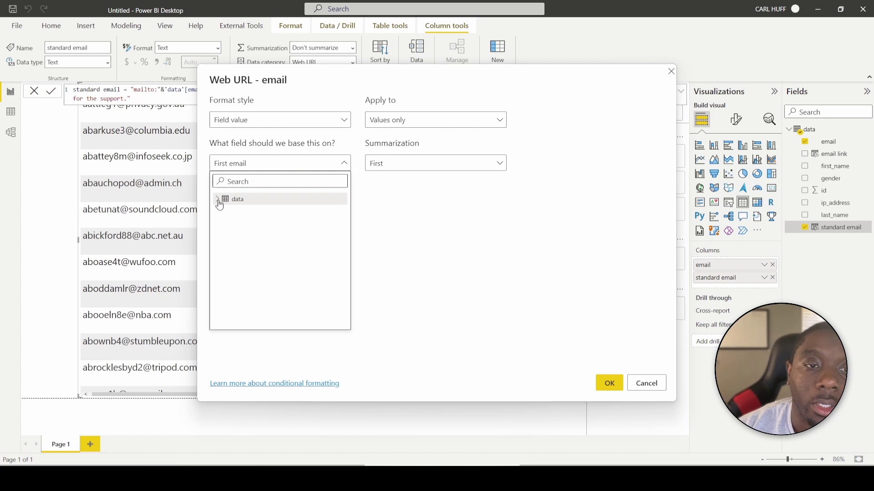
{"action": "left_click", "coordinate": [259, 297]}
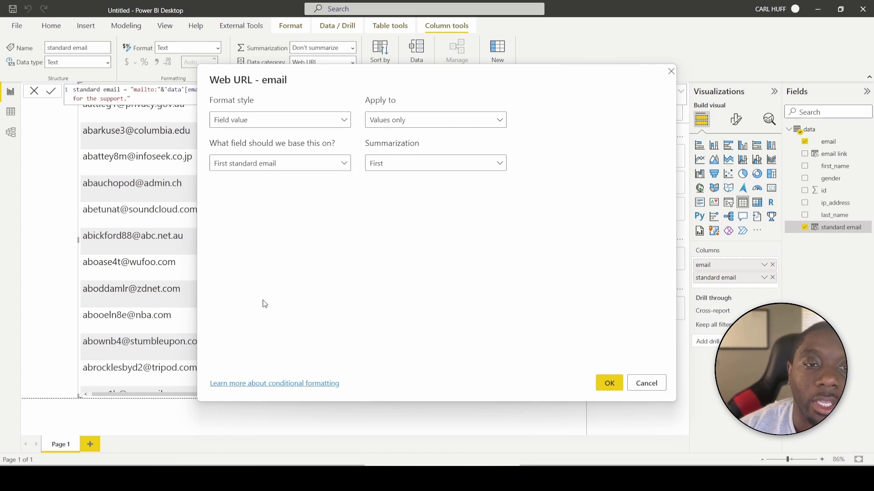
{"action": "left_click", "coordinate": [607, 385]}
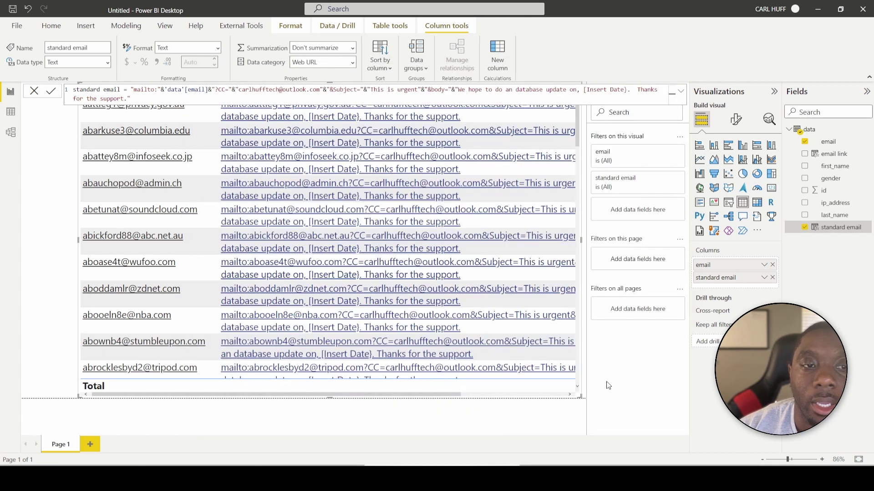
{"action": "left_click", "coordinate": [773, 278]}
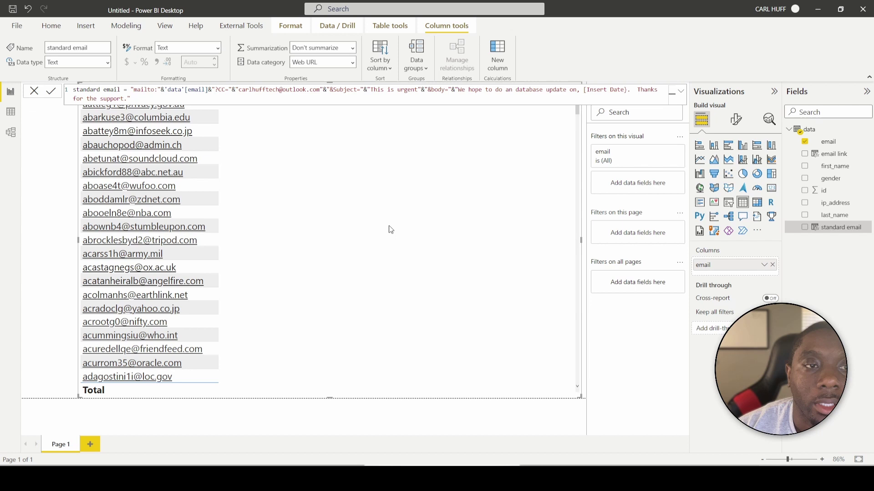
{"action": "left_click", "coordinate": [831, 143]}
{"action": "left_click_drag", "start_coordinate": [351, 247], "coordinate": [343, 248]}
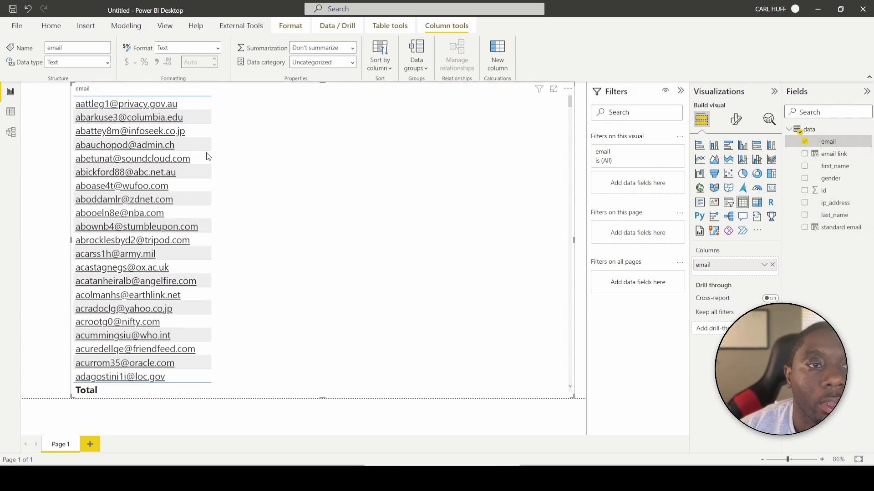
{"action": "left_click", "coordinate": [133, 148]}
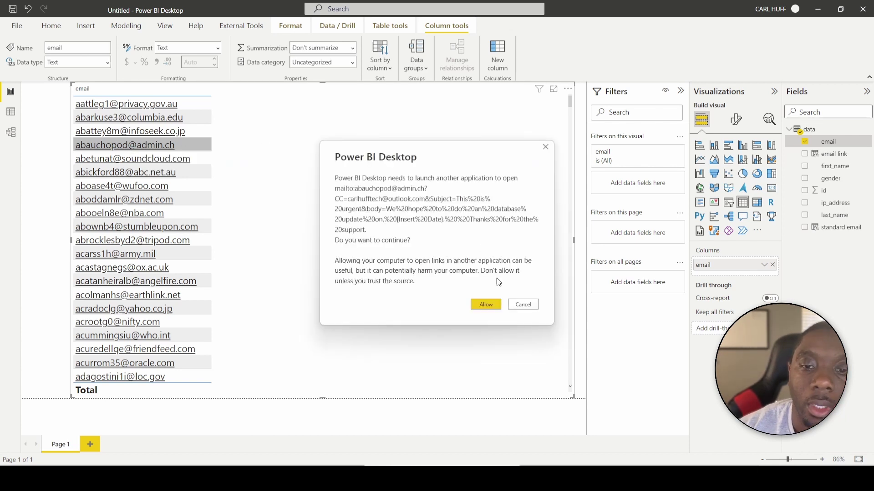
{"action": "left_click", "coordinate": [484, 304]}
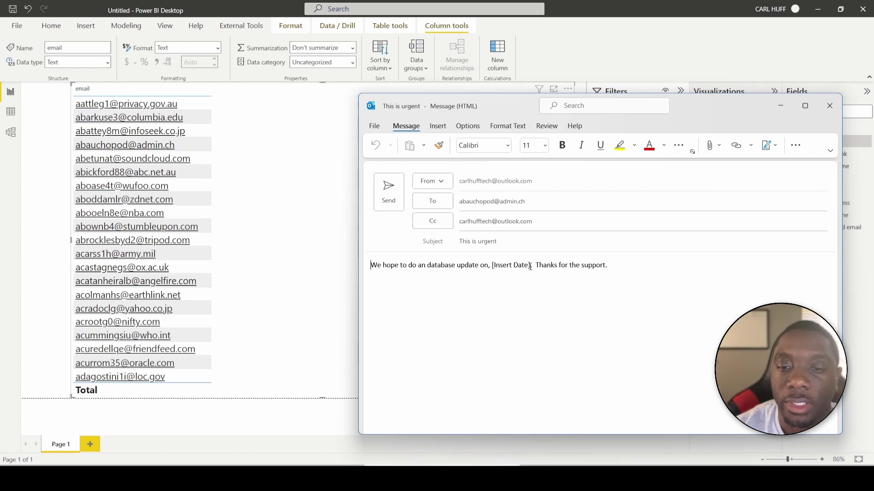
{"action": "left_click_drag", "start_coordinate": [531, 265], "coordinate": [509, 266]}
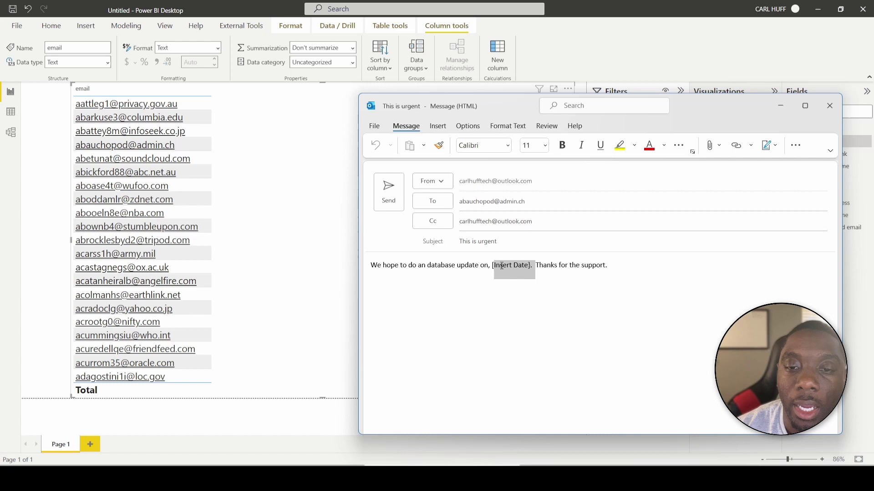
{"action": "triple_click", "coordinate": [515, 265]}
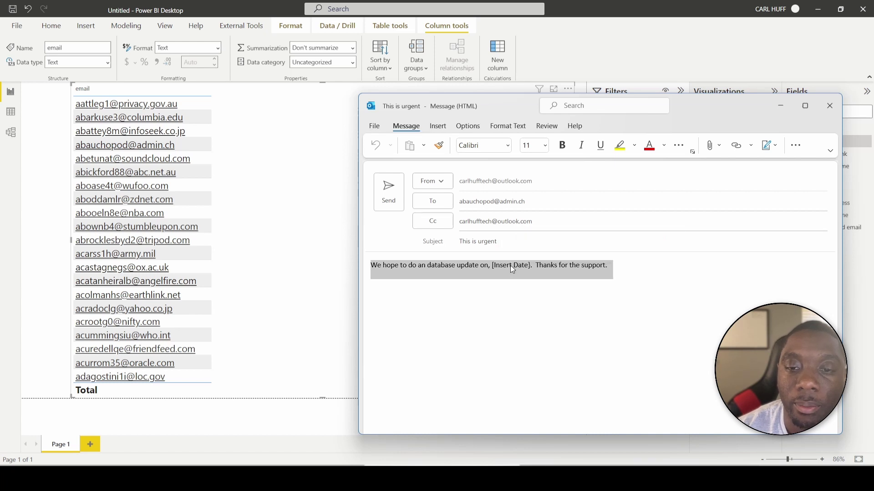
{"action": "left_click", "coordinate": [514, 266]}
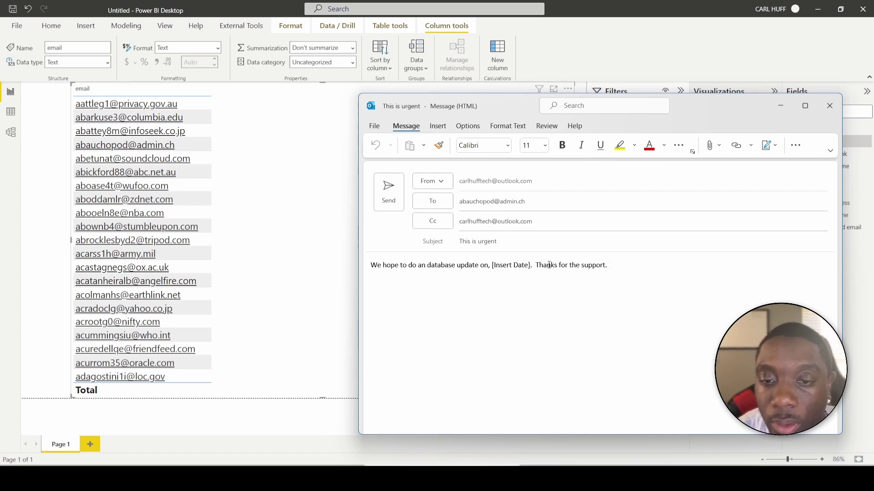
{"action": "left_click", "coordinate": [832, 106]}
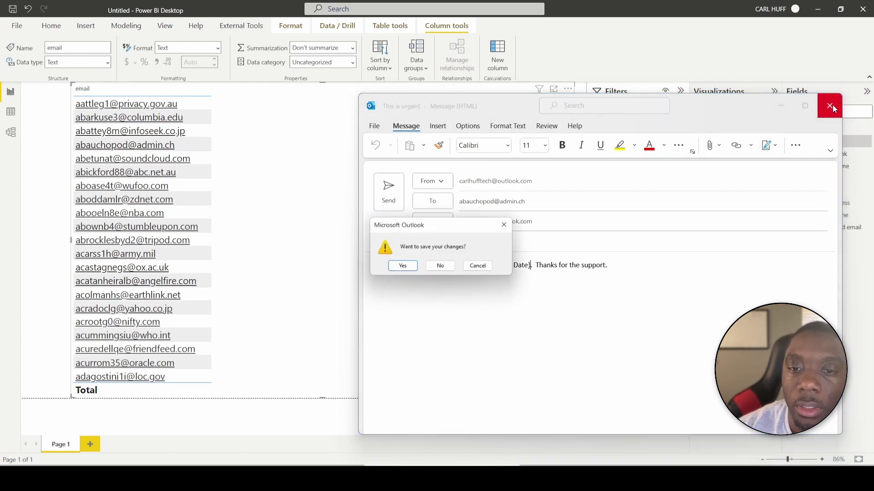
{"action": "left_click", "coordinate": [443, 265]}
{"action": "left_click", "coordinate": [840, 229]}
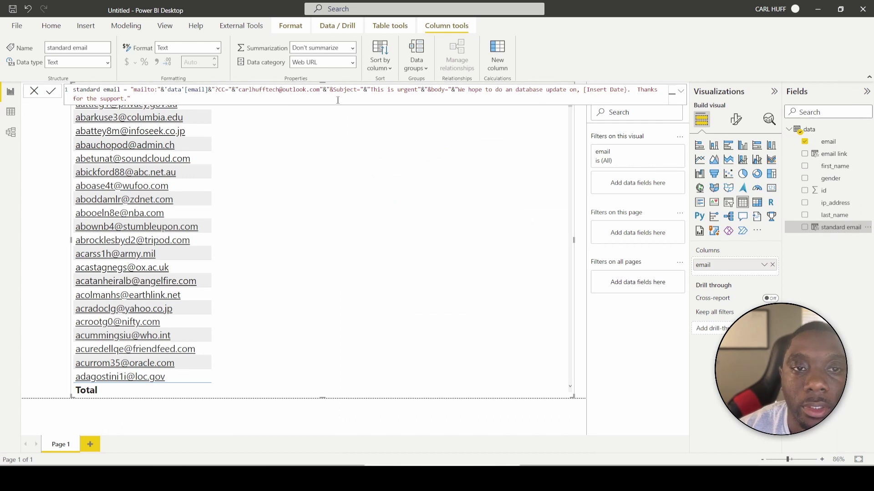
{"action": "left_click", "coordinate": [629, 89]}
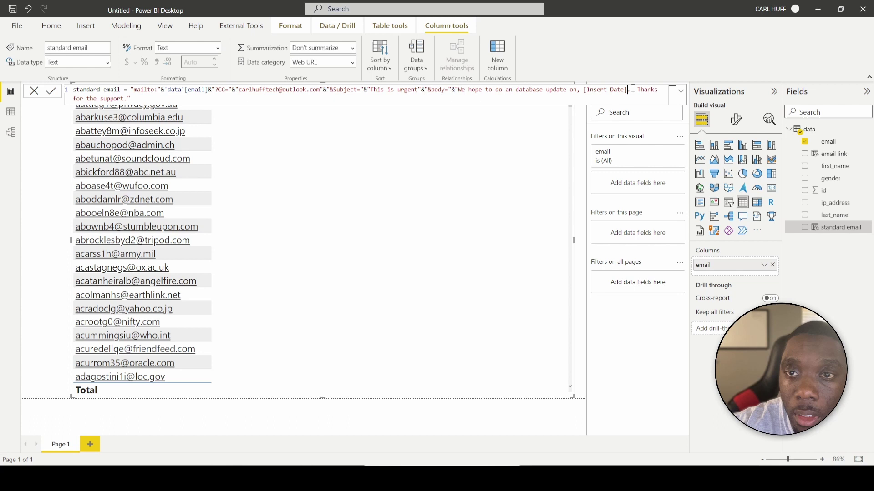
{"action": "key", "text": "ctrl+End"}
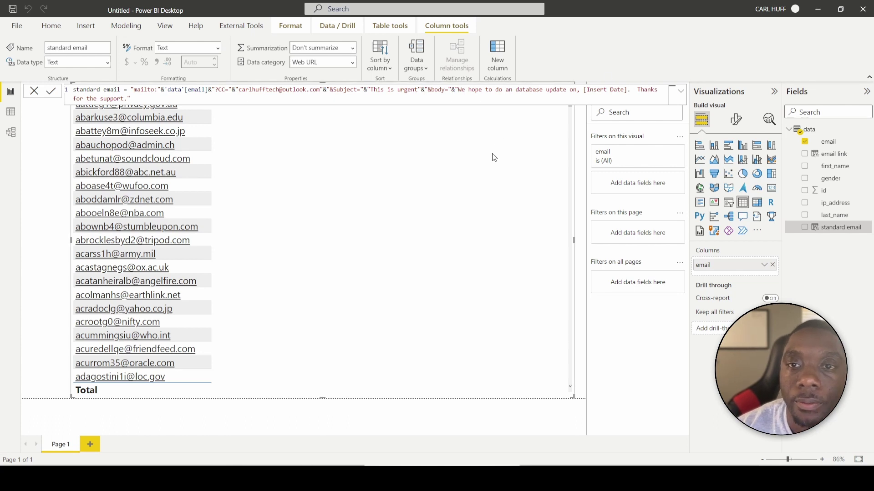
{"action": "left_click", "coordinate": [826, 144]}
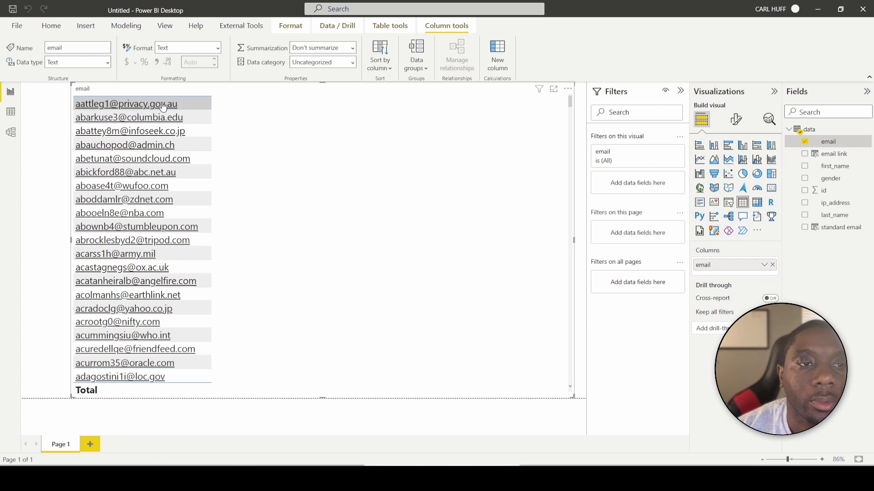
{"action": "left_click", "coordinate": [482, 303]}
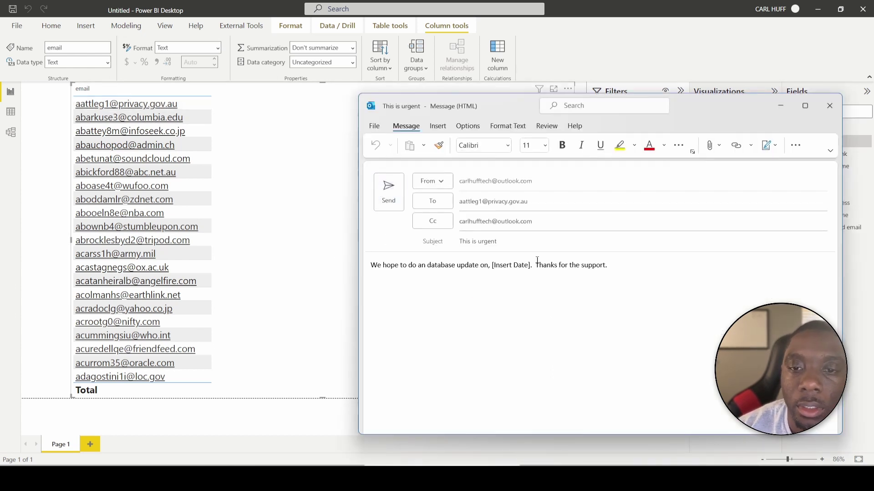
{"action": "double_click", "coordinate": [504, 267]}
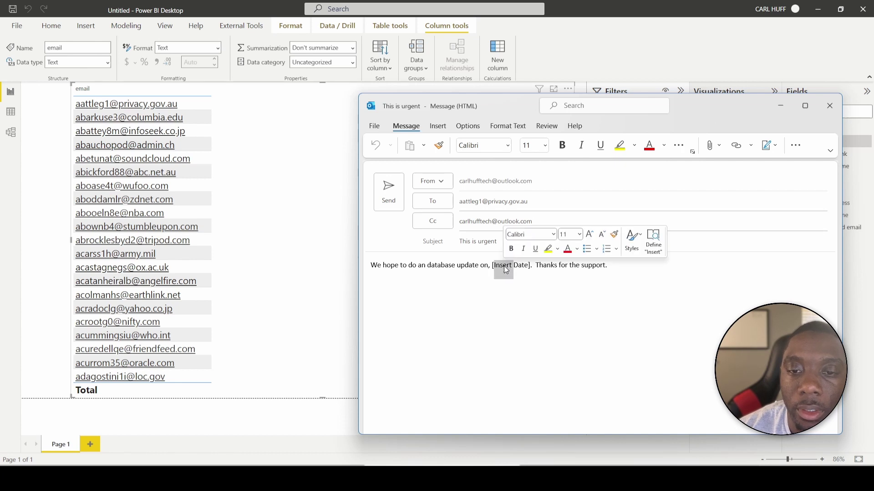
{"action": "left_click_drag", "start_coordinate": [528, 266], "coordinate": [495, 266]}
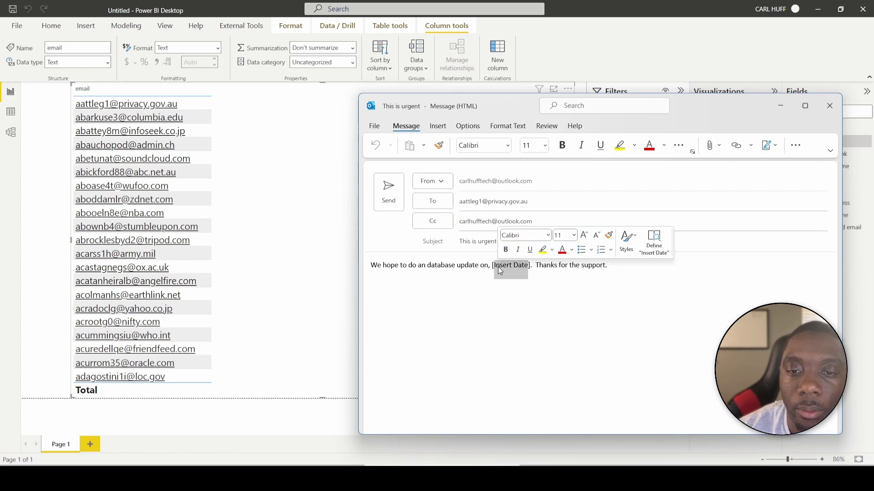
{"action": "right_click", "coordinate": [506, 268]}
{"action": "key", "text": "Escape"}
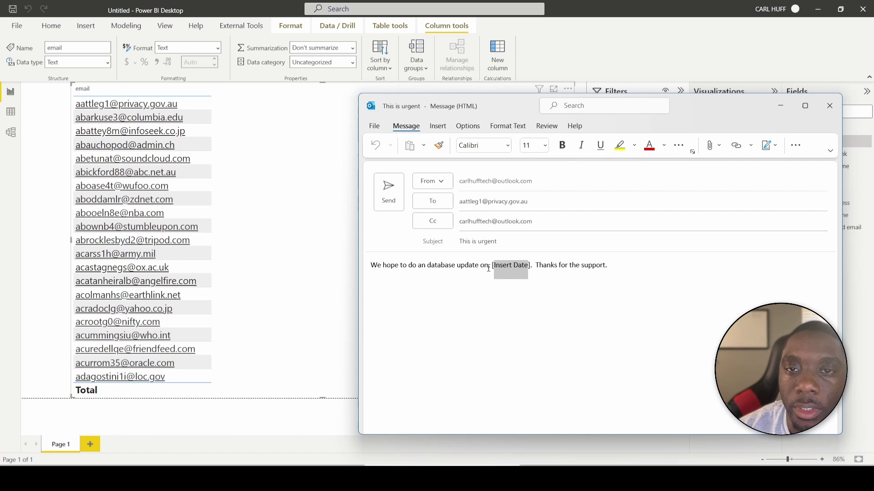
{"action": "left_click", "coordinate": [829, 106]}
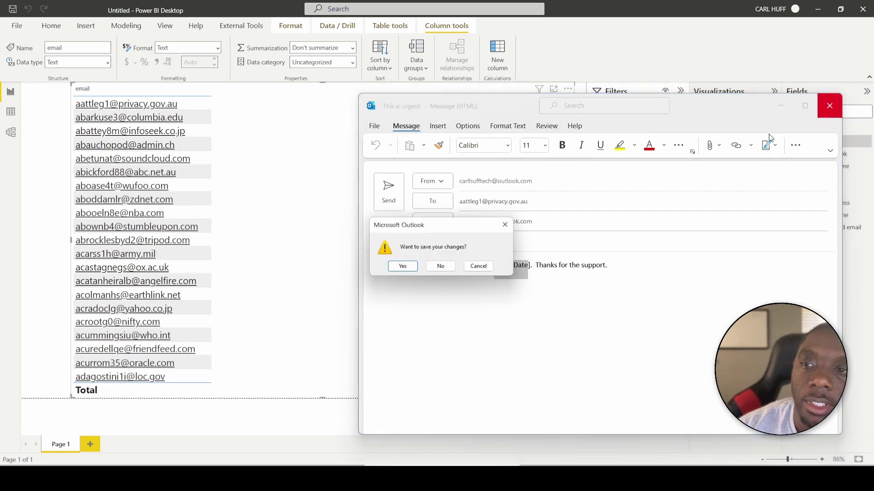
{"action": "left_click", "coordinate": [448, 267]}
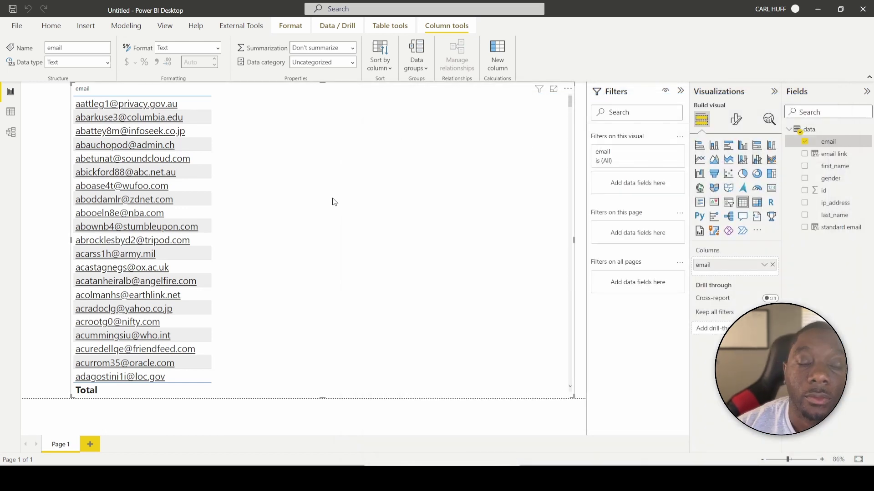